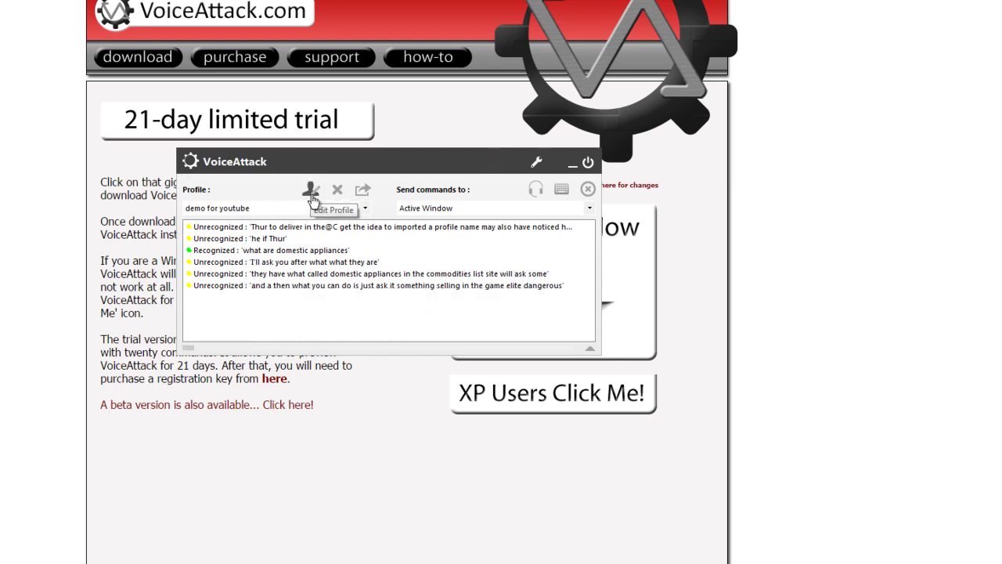
Step: Open the "demo for youtube" profile for editing and bring up its "tell me about beer" command
{"action": "left_click", "coordinate": [310, 192]}
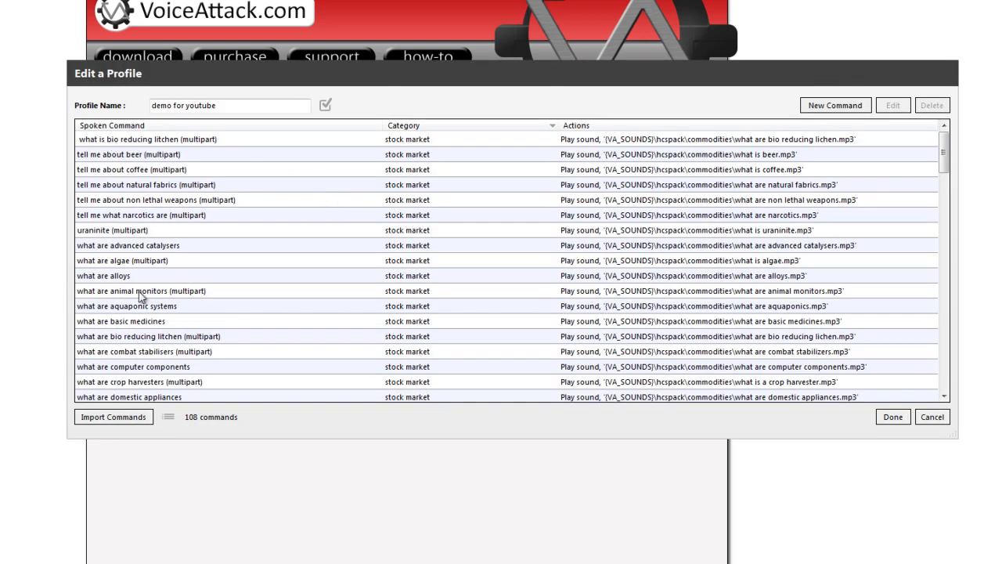
{"action": "left_click", "coordinate": [161, 185]}
{"action": "left_click", "coordinate": [153, 170]}
{"action": "left_click", "coordinate": [148, 154]}
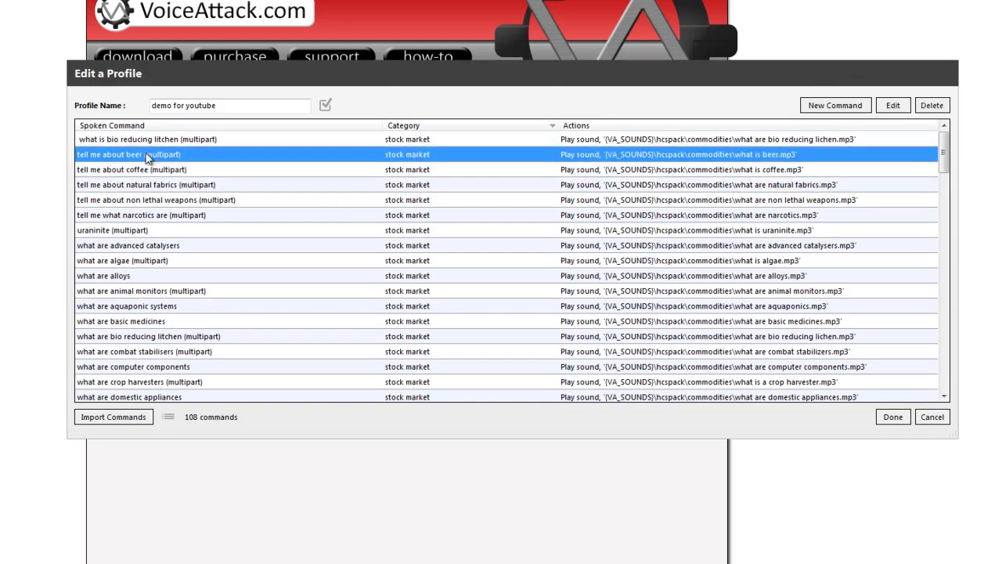
{"action": "right_click", "coordinate": [146, 158]}
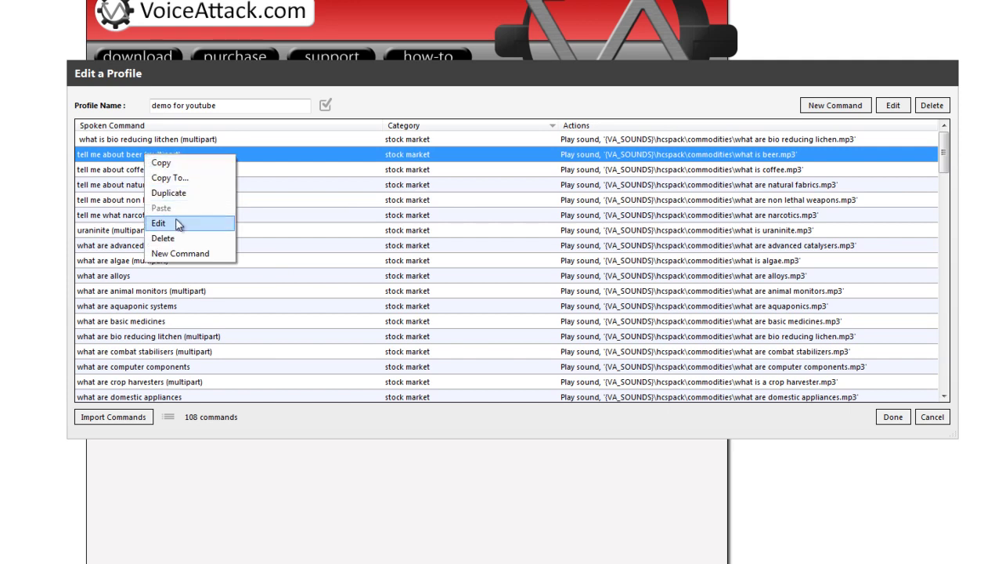
{"action": "left_click", "coordinate": [158, 224]}
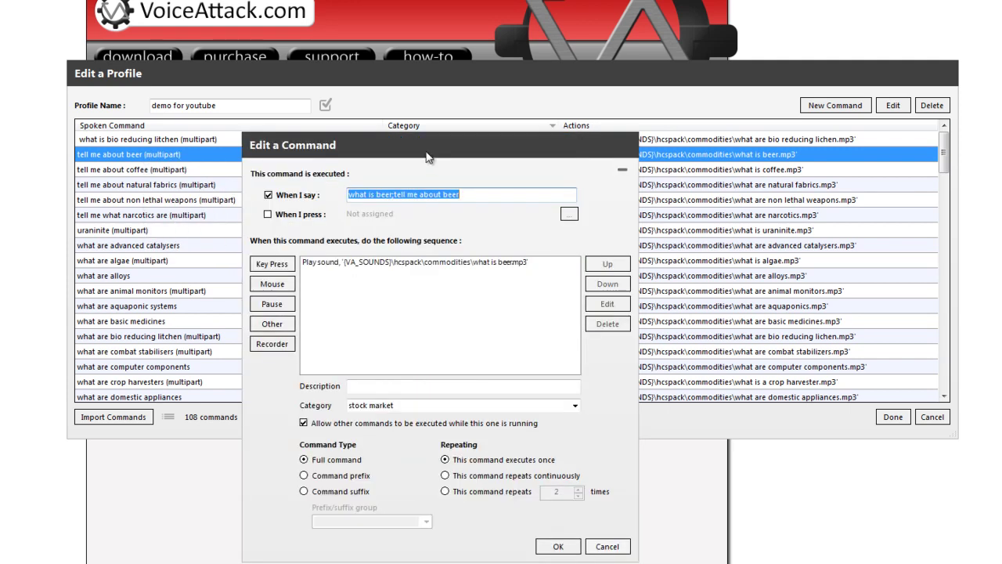
{"action": "left_click_drag", "start_coordinate": [429, 155], "coordinate": [366, 132]}
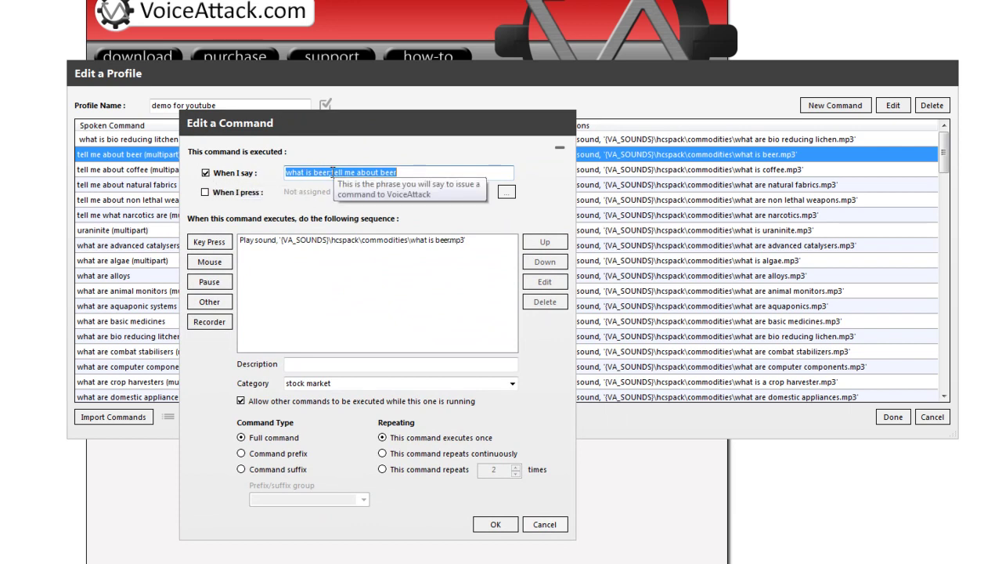
Step: Add a space after the semicolon between the command's two spoken phrases and select its Play sound action
{"action": "left_click", "coordinate": [401, 172]}
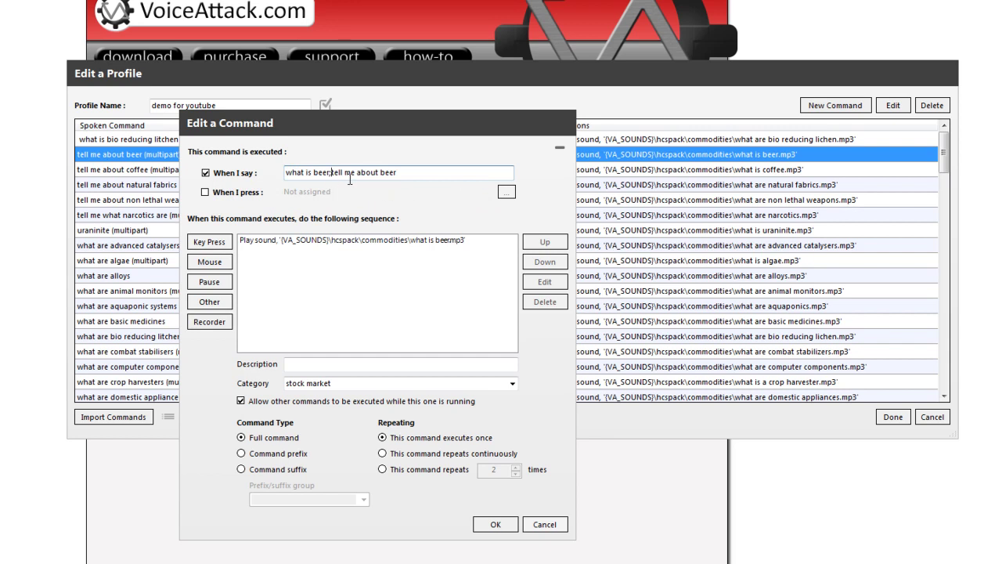
{"action": "left_click", "coordinate": [403, 173]}
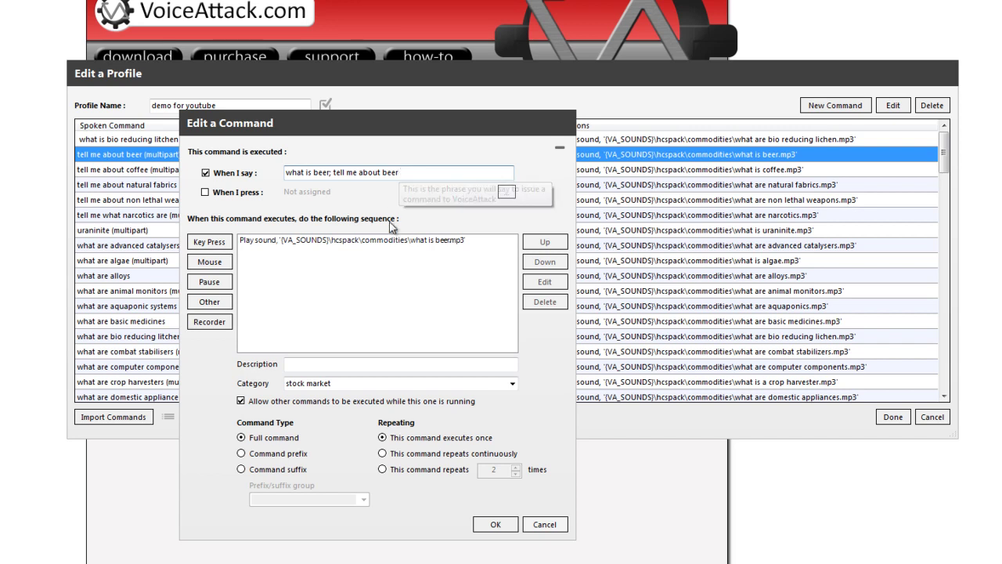
{"action": "left_click", "coordinate": [347, 241]}
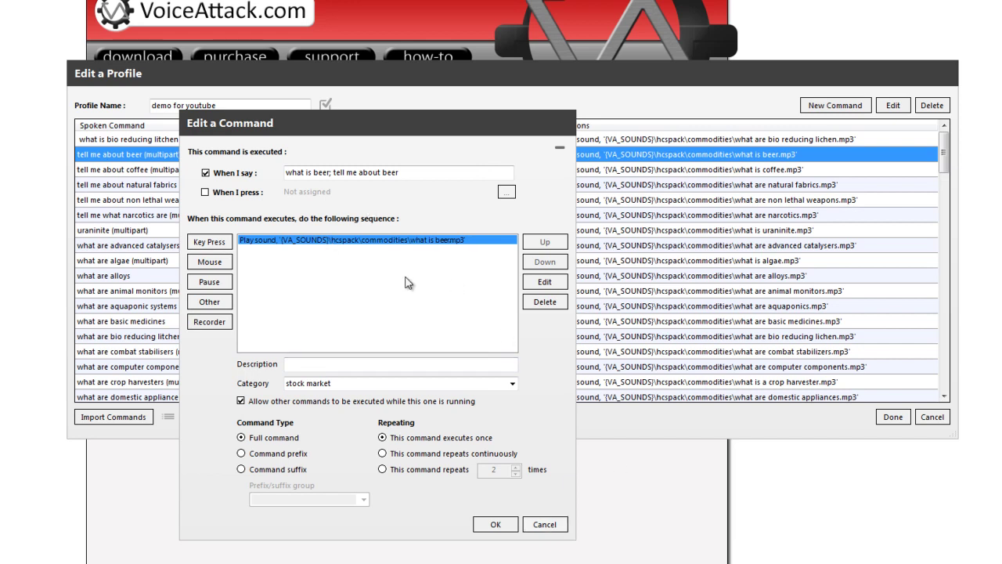
Step: Replace the beer command's spoken phrase with "beer, what is it please" and save the command and profile
{"action": "left_click_drag", "start_coordinate": [404, 171], "coordinate": [229, 165]}
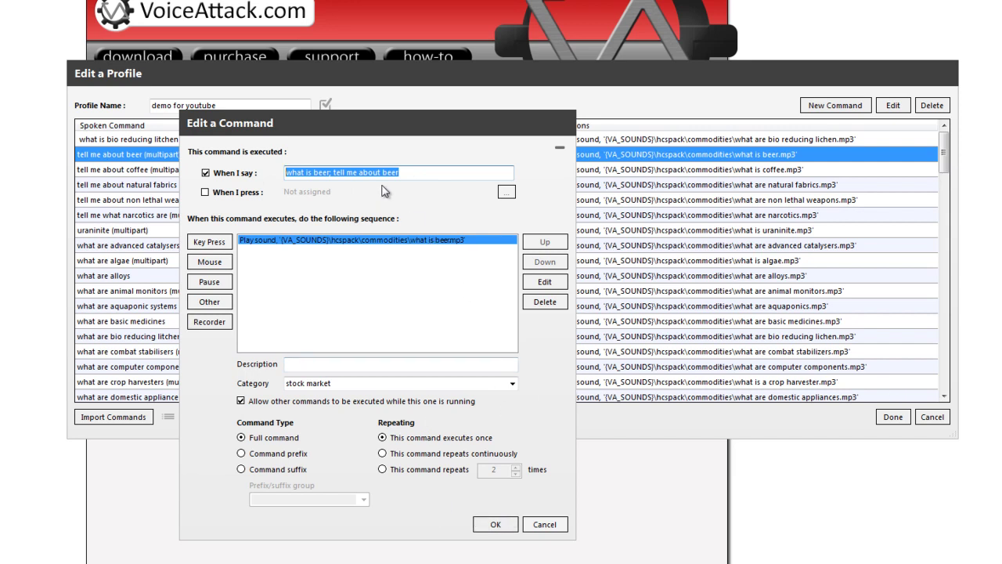
{"action": "left_click_drag", "start_coordinate": [413, 173], "coordinate": [268, 173]}
{"action": "type", "text": "beer, what is it please"}
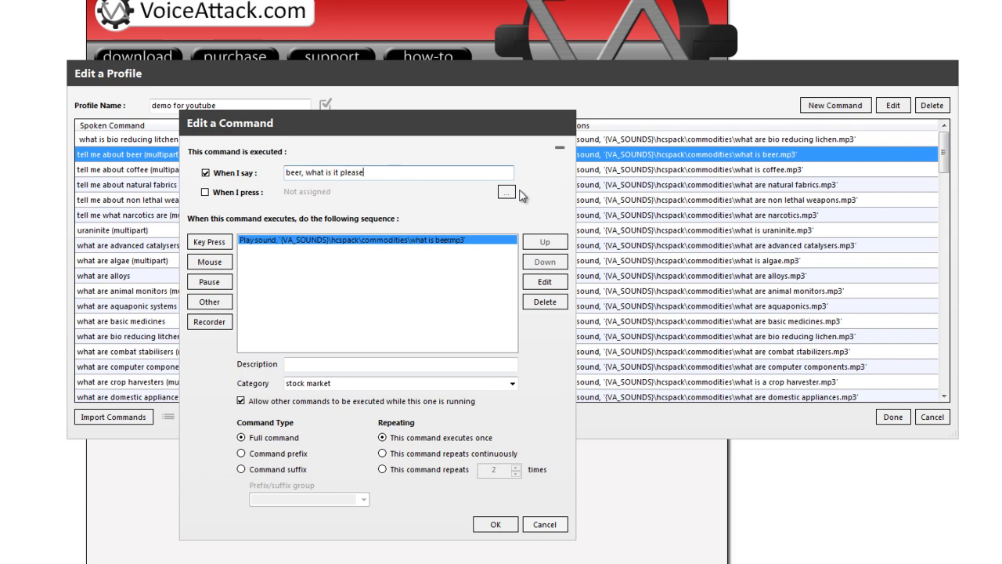
{"action": "left_click", "coordinate": [496, 524]}
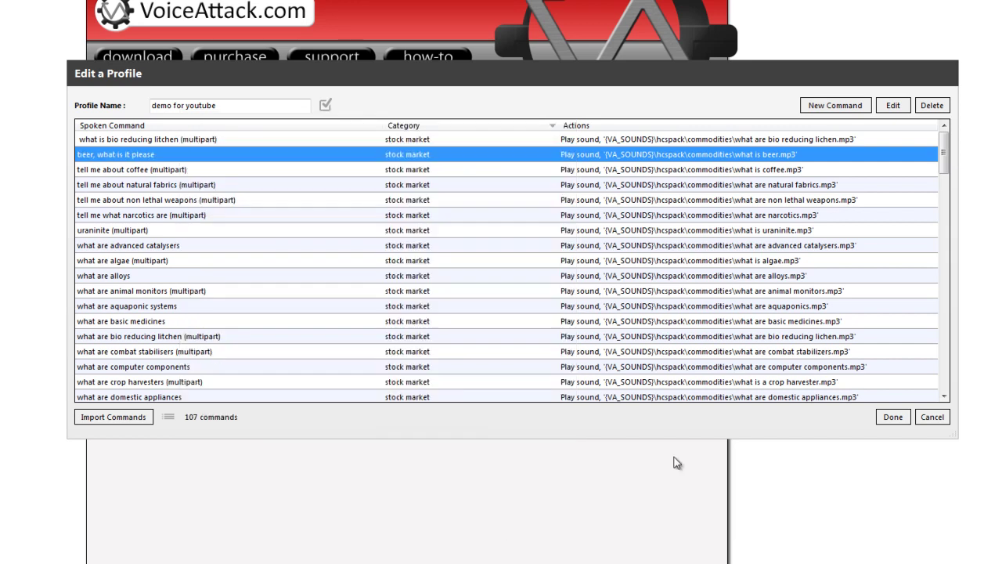
{"action": "left_click", "coordinate": [891, 416]}
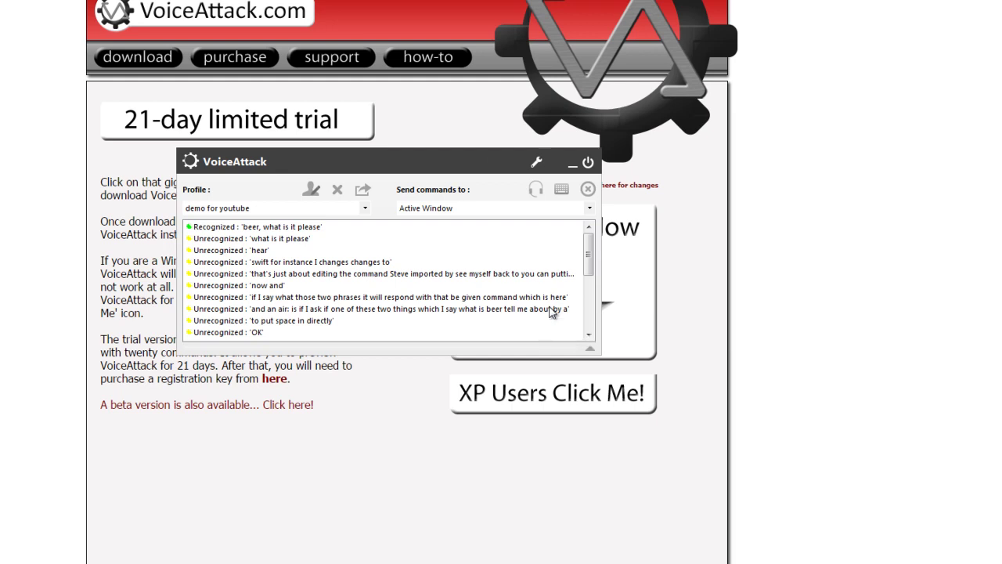
Step: Edit the recognized beer command from the log, set its phrases to "what is beer; tell me about beer", and save the profile
{"action": "left_click", "coordinate": [248, 229]}
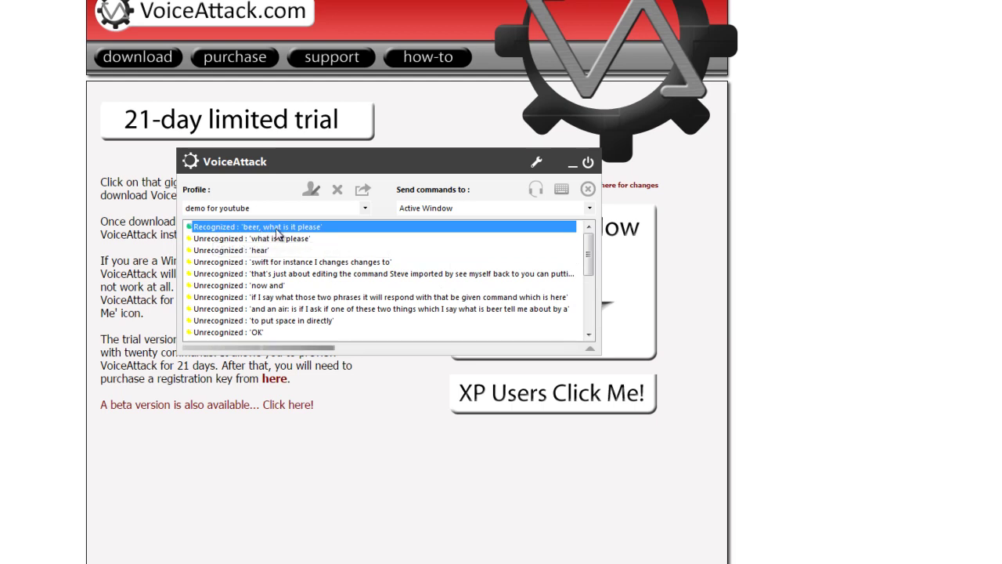
{"action": "right_click", "coordinate": [244, 228]}
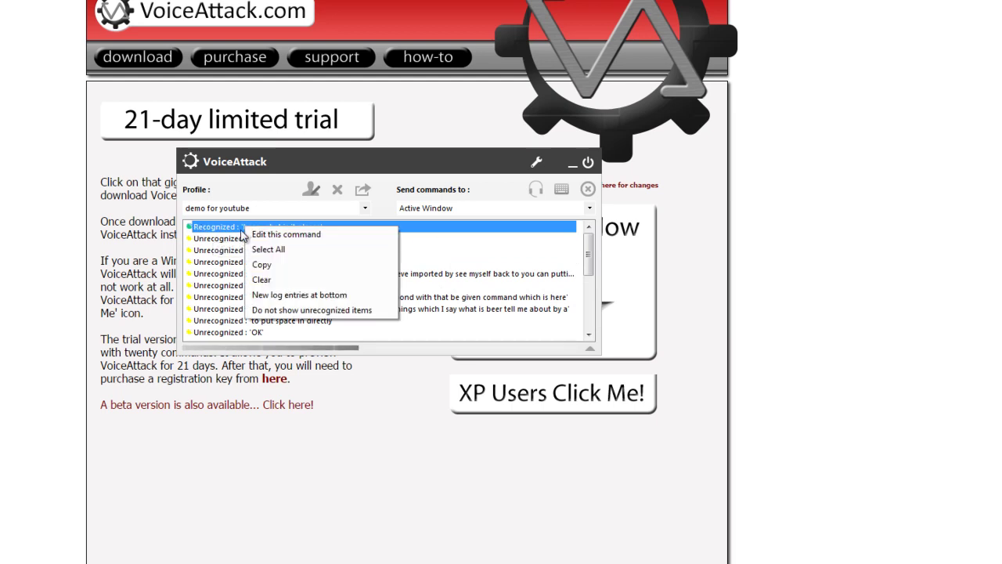
{"action": "left_click", "coordinate": [274, 234]}
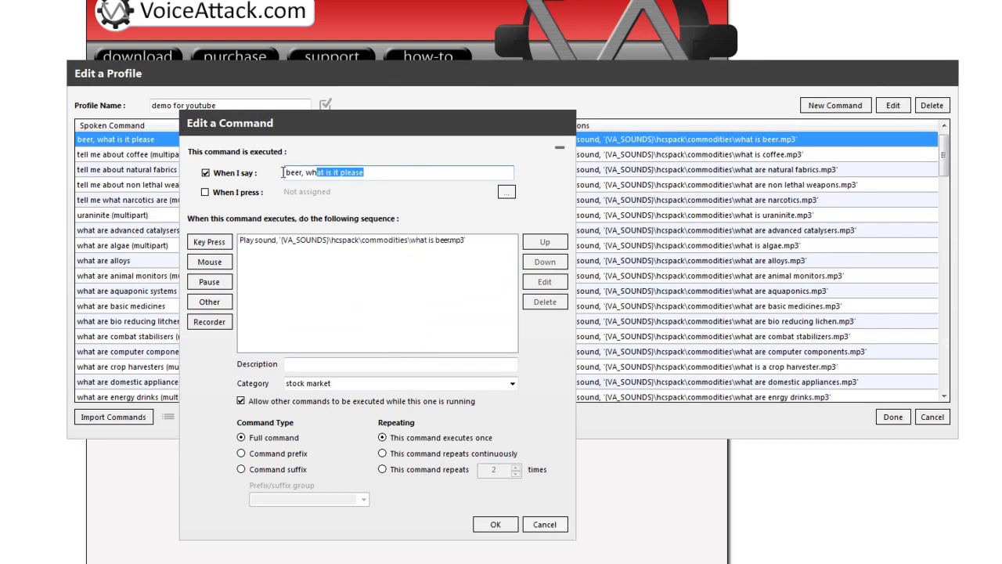
{"action": "type", "text": "what"}
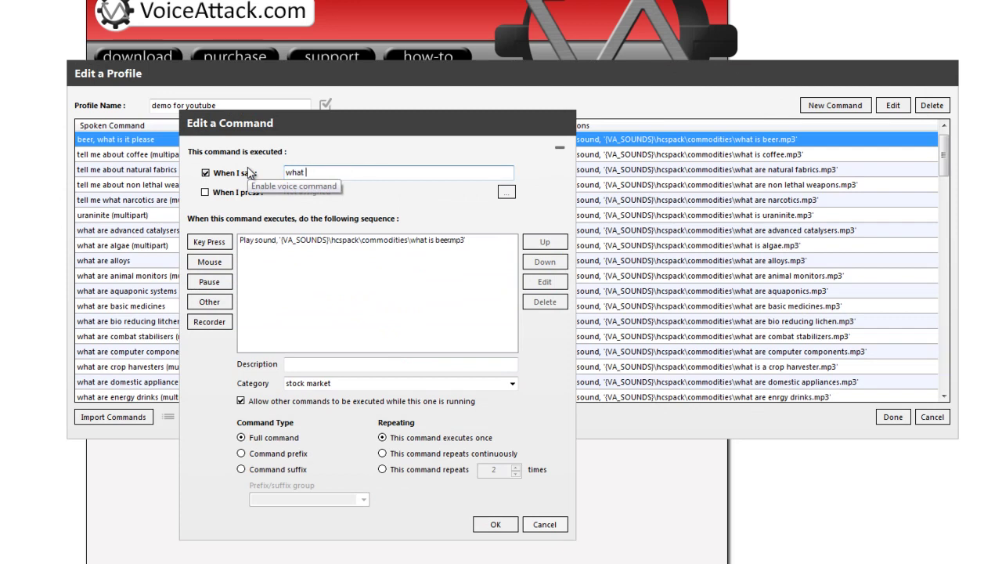
{"action": "type", "text": " is beer; tell me about beer"}
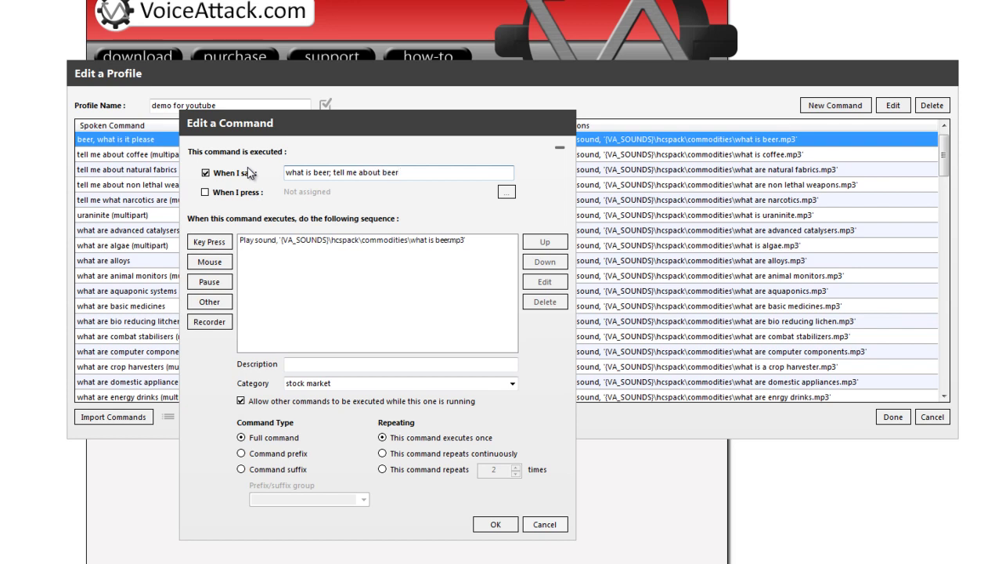
{"action": "left_click", "coordinate": [495, 524]}
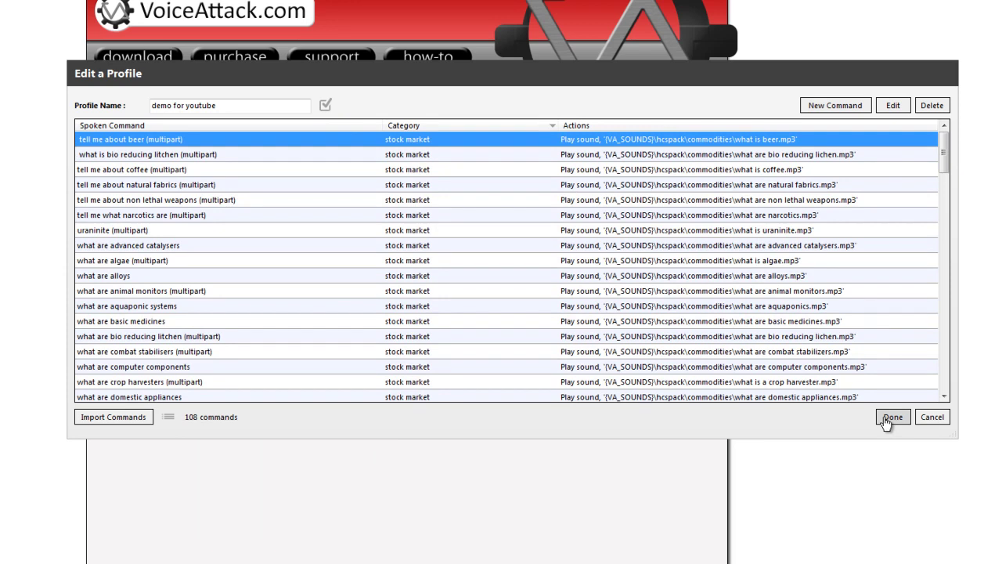
{"action": "left_click", "coordinate": [892, 417]}
Step: Reopen the profile for editing and import all commands from constellations1.vap
{"action": "left_click_drag", "start_coordinate": [354, 167], "coordinate": [308, 187]}
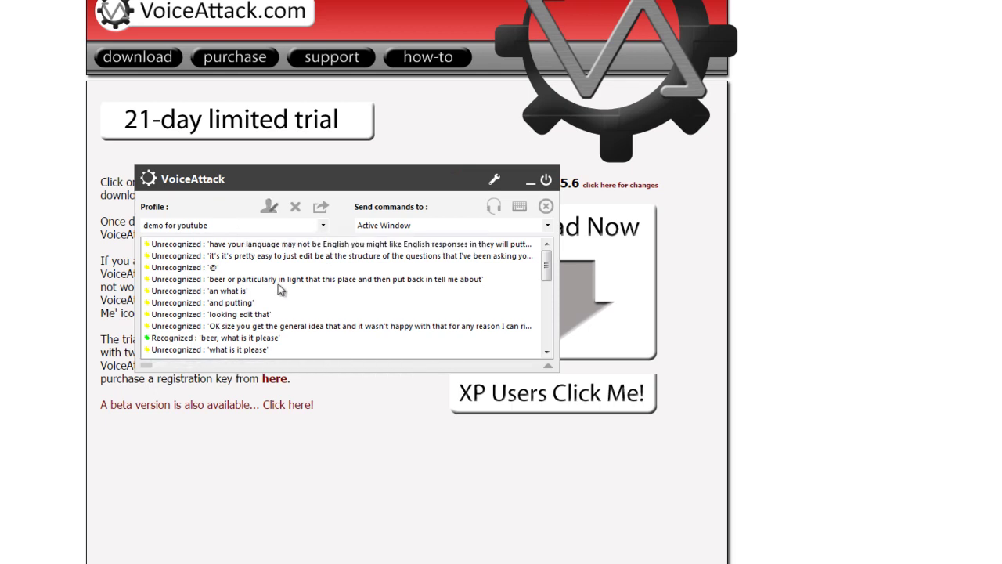
{"action": "left_click", "coordinate": [269, 209]}
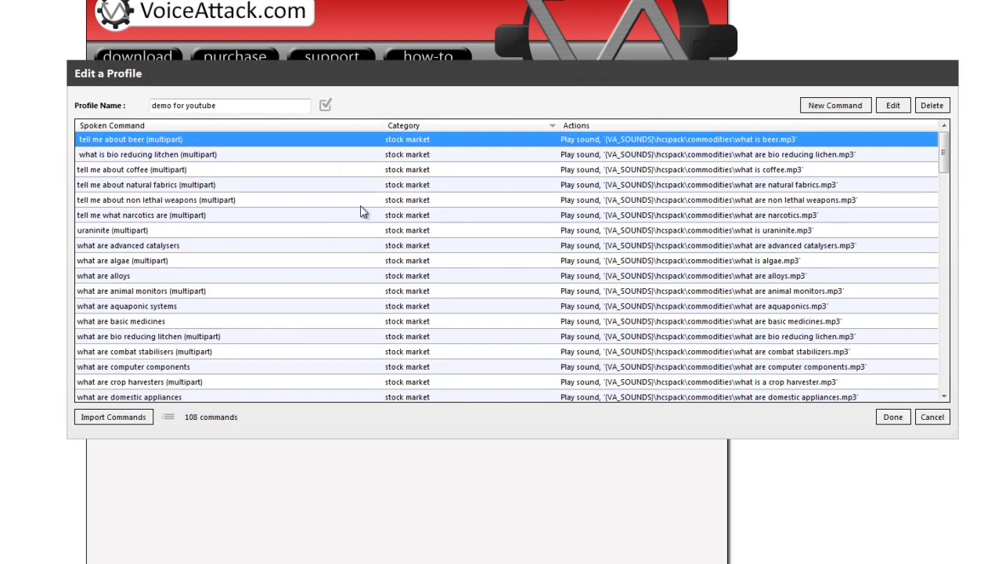
{"action": "left_click", "coordinate": [118, 417]}
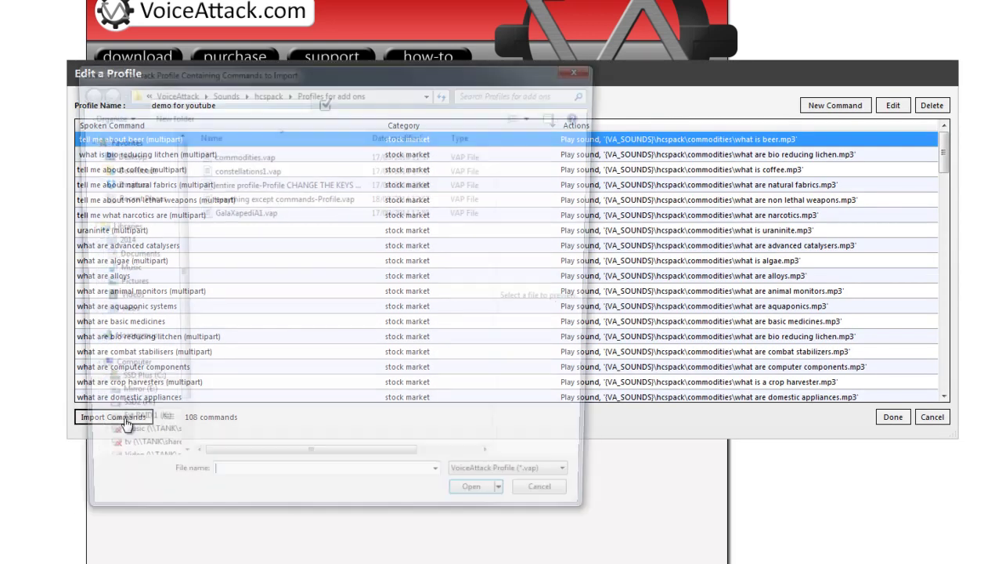
{"action": "left_click", "coordinate": [258, 169]}
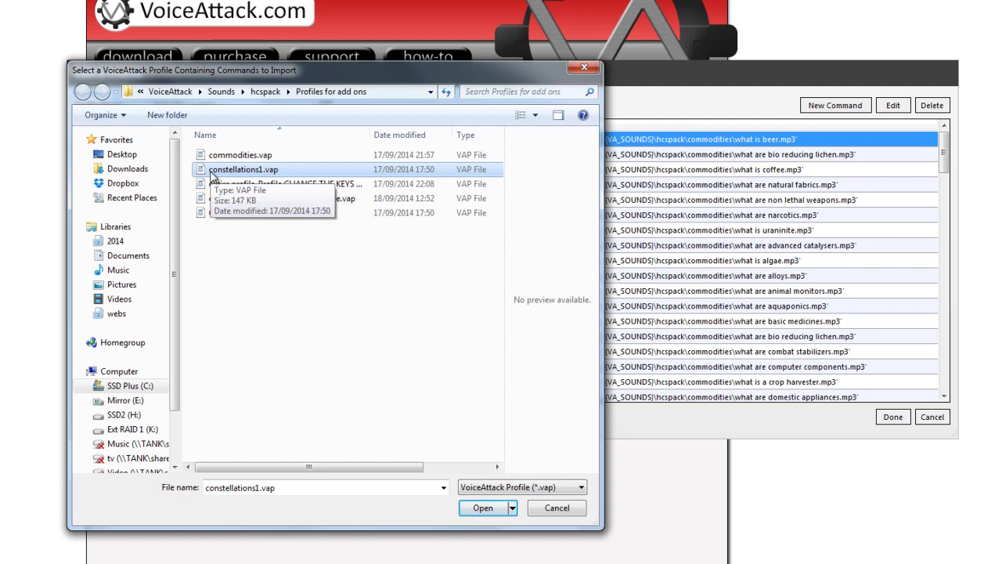
{"action": "left_click", "coordinate": [483, 508]}
{"action": "mouse_move", "coordinate": [746, 140]}
{"action": "left_mouse_down"}
{"action": "mouse_move", "coordinate": [760, 305]}
{"action": "mouse_move", "coordinate": [762, 133]}
{"action": "left_mouse_up"}
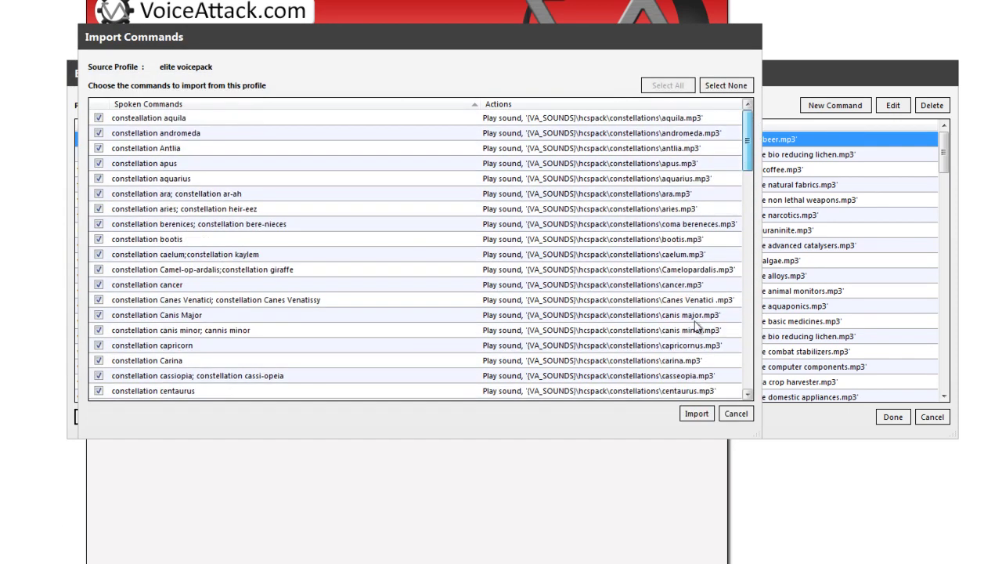
{"action": "left_click", "coordinate": [696, 414]}
Step: Import all commands from GalaXapediA1.vap into the profile, review the education entries, and save the profile
{"action": "mouse_move", "coordinate": [944, 143]}
{"action": "left_mouse_down"}
{"action": "mouse_move", "coordinate": [937, 333]}
{"action": "mouse_move", "coordinate": [945, 382]}
{"action": "mouse_move", "coordinate": [945, 273]}
{"action": "mouse_move", "coordinate": [966, 161]}
{"action": "mouse_move", "coordinate": [954, 144]}
{"action": "mouse_move", "coordinate": [944, 351]}
{"action": "mouse_move", "coordinate": [958, 134]}
{"action": "mouse_move", "coordinate": [945, 159]}
{"action": "mouse_move", "coordinate": [935, 133]}
{"action": "mouse_move", "coordinate": [919, 132]}
{"action": "mouse_move", "coordinate": [940, 139]}
{"action": "mouse_move", "coordinate": [939, 296]}
{"action": "mouse_move", "coordinate": [352, 295]}
{"action": "mouse_move", "coordinate": [968, 248]}
{"action": "mouse_move", "coordinate": [942, 304]}
{"action": "mouse_move", "coordinate": [944, 160]}
{"action": "left_mouse_up"}
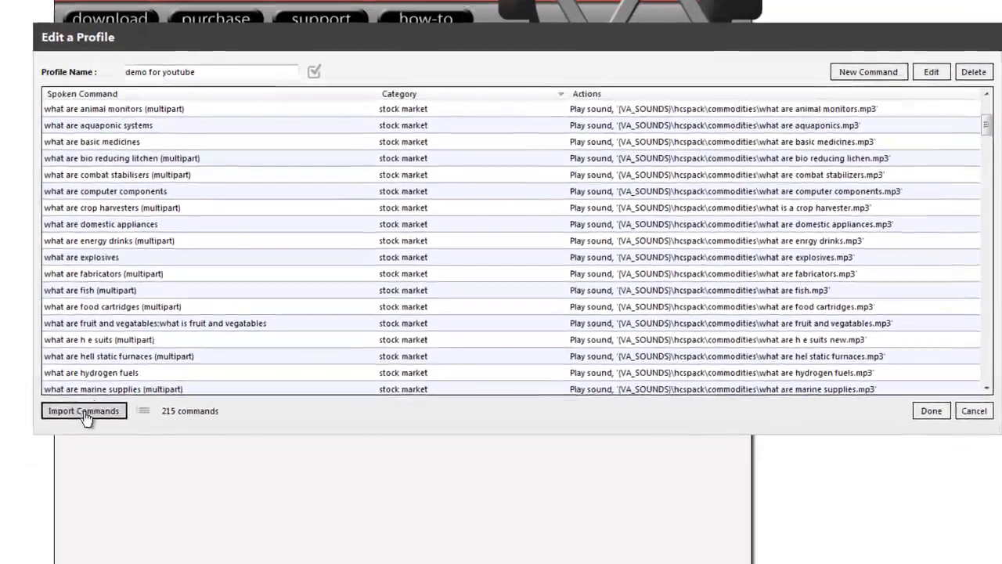
{"action": "left_click", "coordinate": [83, 411]}
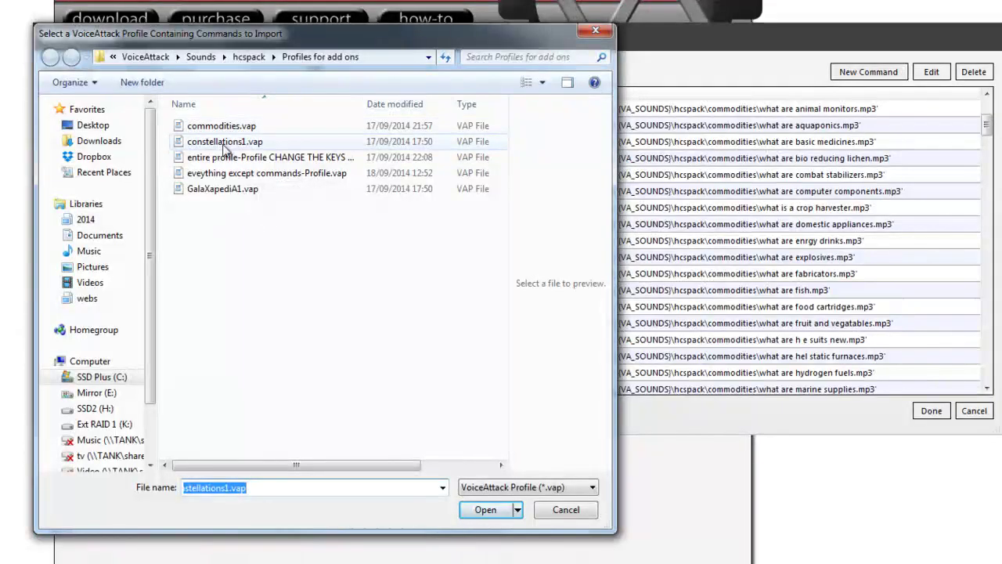
{"action": "left_click", "coordinate": [221, 192]}
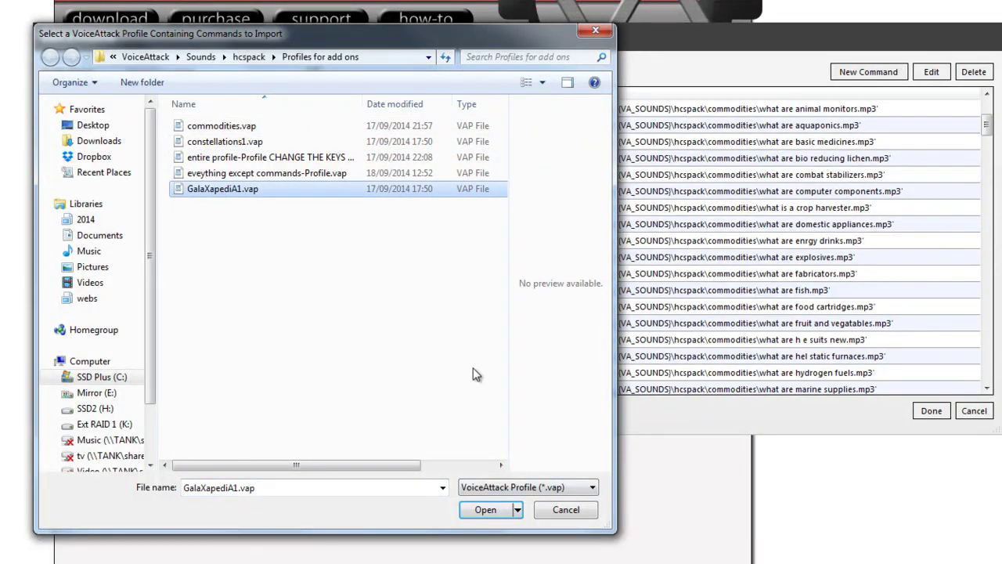
{"action": "left_click", "coordinate": [483, 509]}
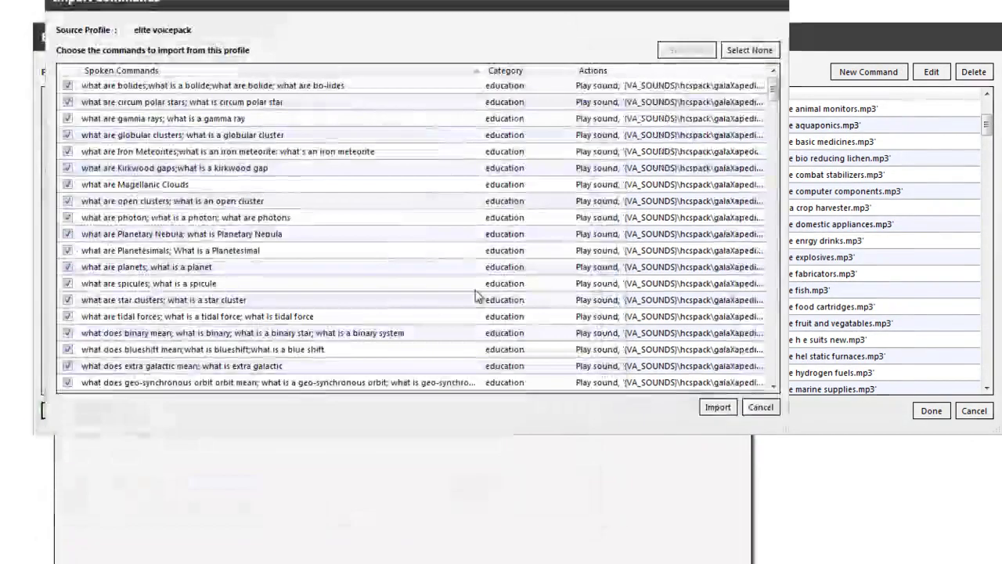
{"action": "left_click", "coordinate": [717, 407]}
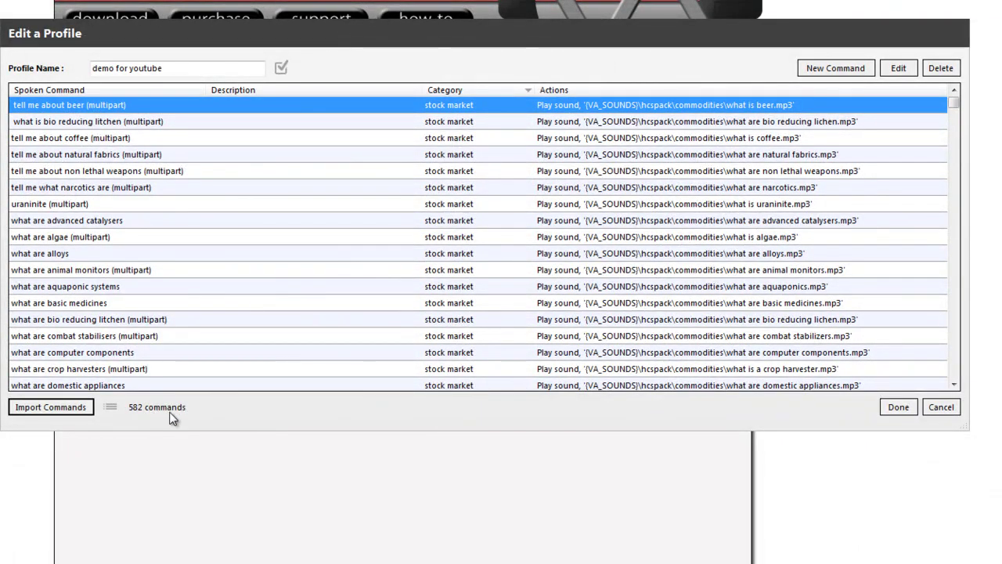
{"action": "left_click_drag", "start_coordinate": [954, 102], "coordinate": [934, 314]}
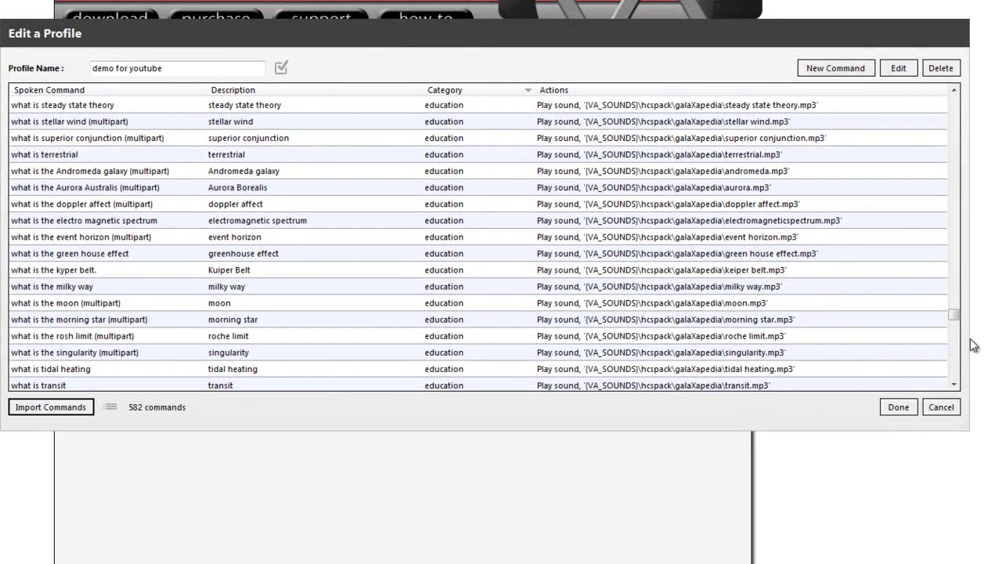
{"action": "left_click", "coordinate": [899, 407]}
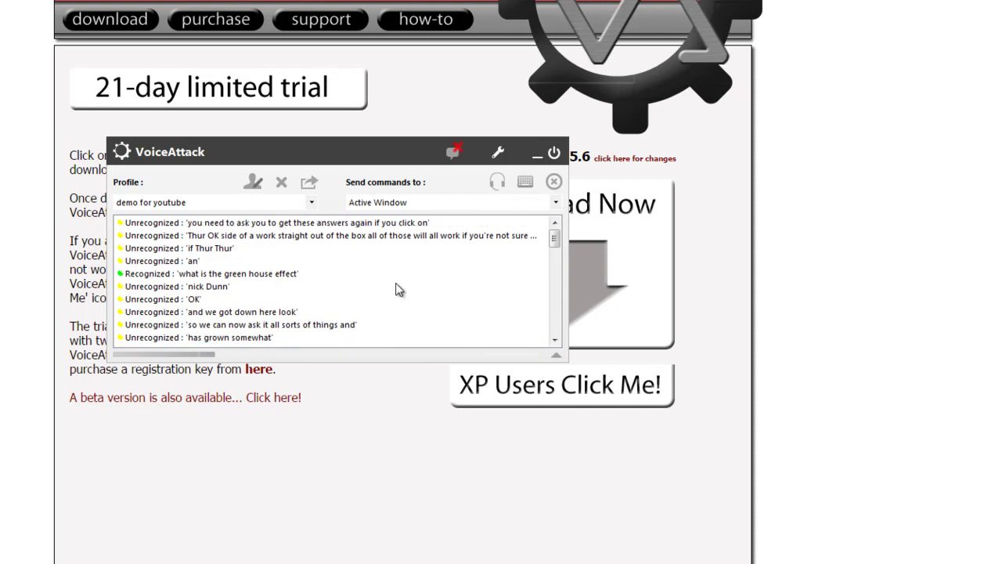
Step: Export all commands of the demo for youtube profile to the desktop as the HTML quick reference list demo for youtube-Profile.html, keeping the preset HTML options
{"action": "left_click", "coordinate": [309, 185]}
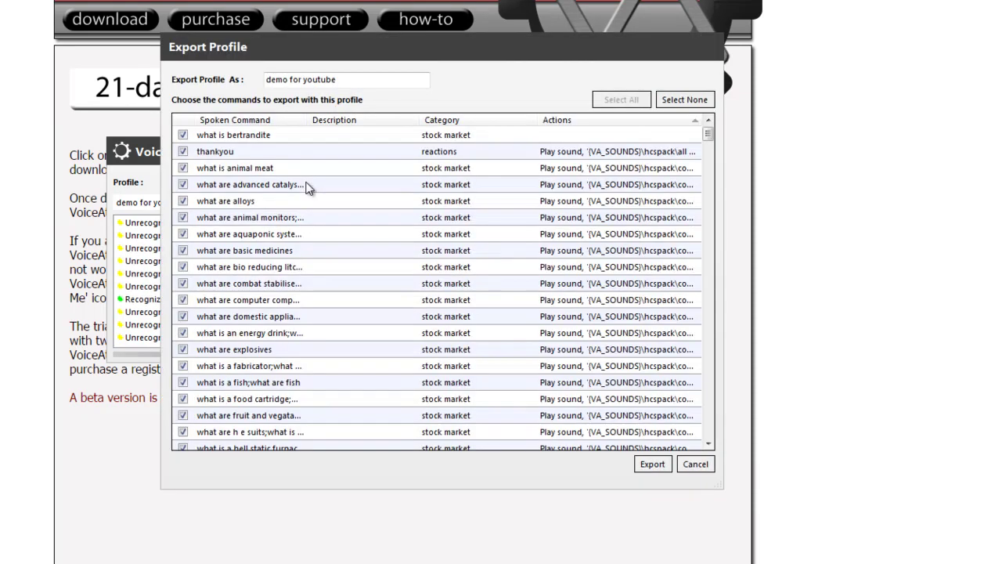
{"action": "mouse_move", "coordinate": [713, 141]}
{"action": "left_mouse_down"}
{"action": "mouse_move", "coordinate": [716, 448]}
{"action": "mouse_move", "coordinate": [704, 130]}
{"action": "left_mouse_up"}
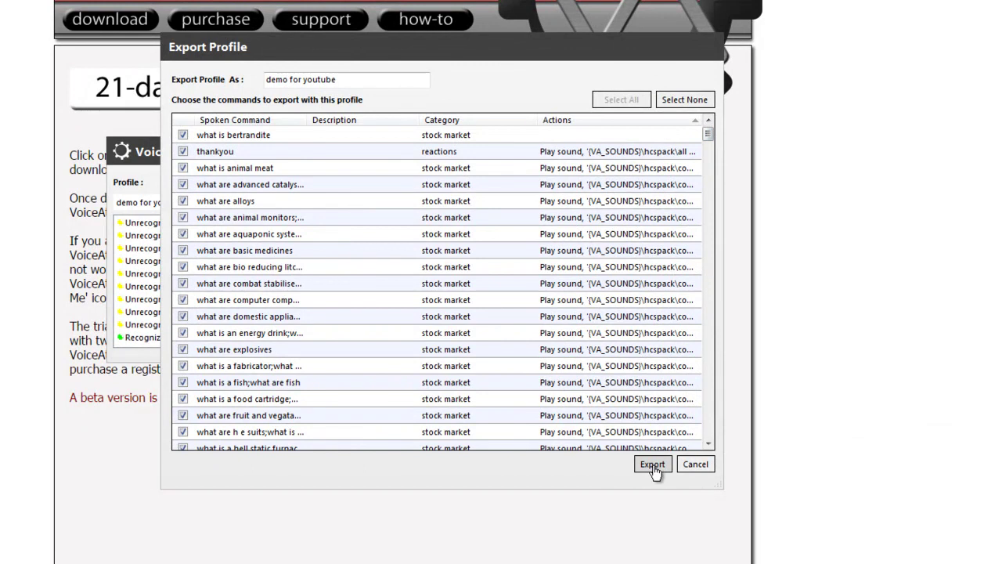
{"action": "left_click", "coordinate": [652, 464]}
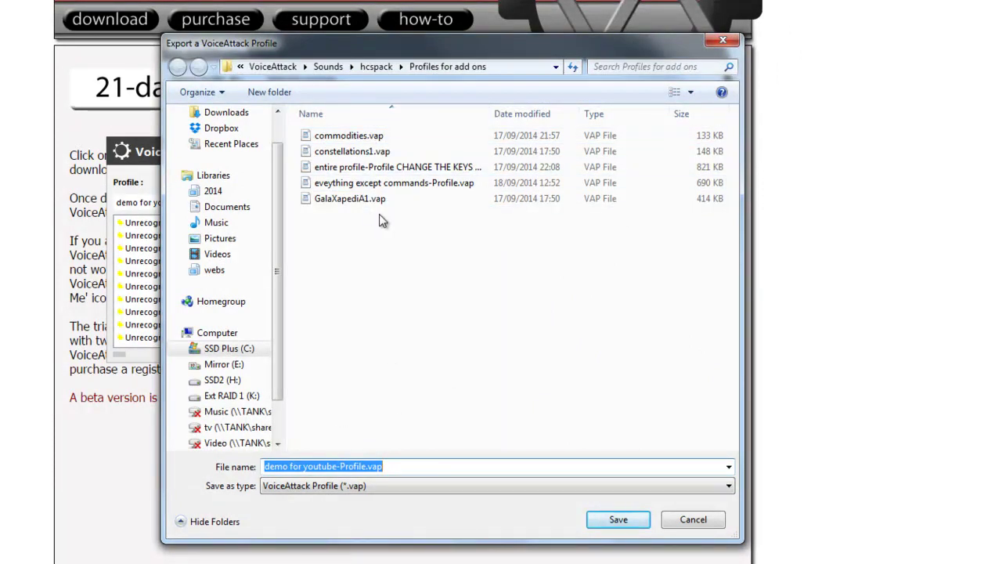
{"action": "left_click", "coordinate": [699, 491]}
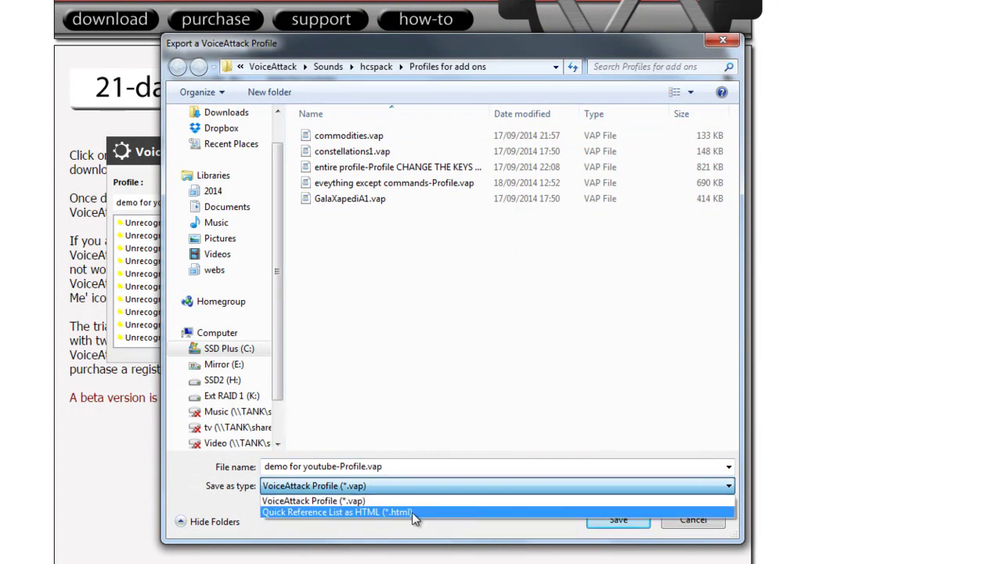
{"action": "left_click", "coordinate": [366, 511]}
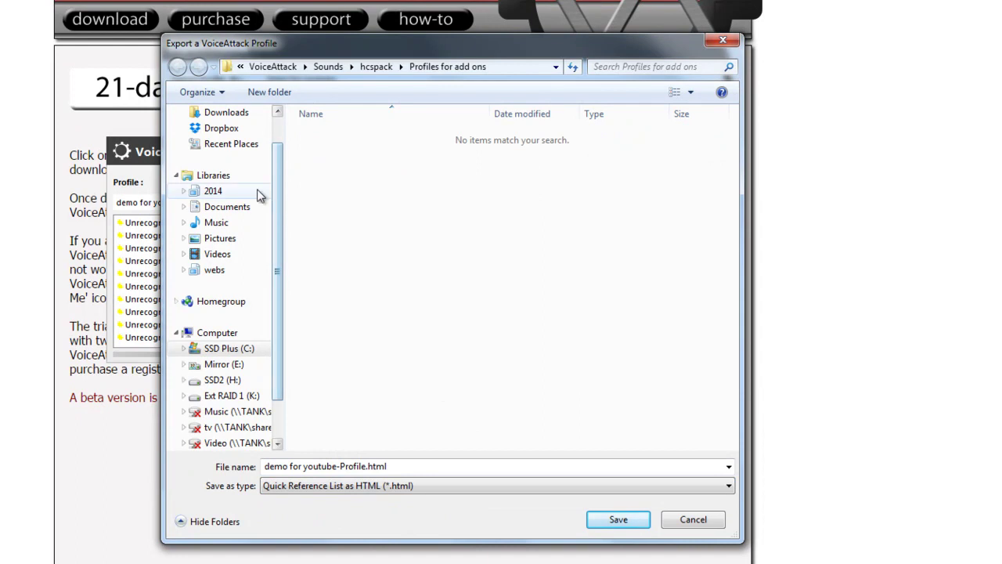
{"action": "left_click_drag", "start_coordinate": [278, 179], "coordinate": [280, 147]}
{"action": "left_click", "coordinate": [211, 137]}
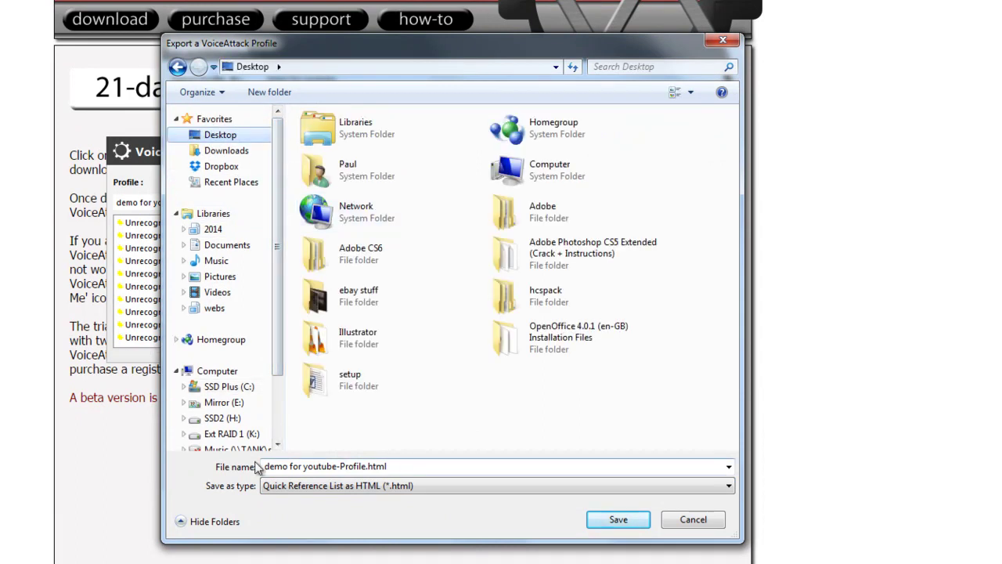
{"action": "left_click", "coordinate": [609, 519]}
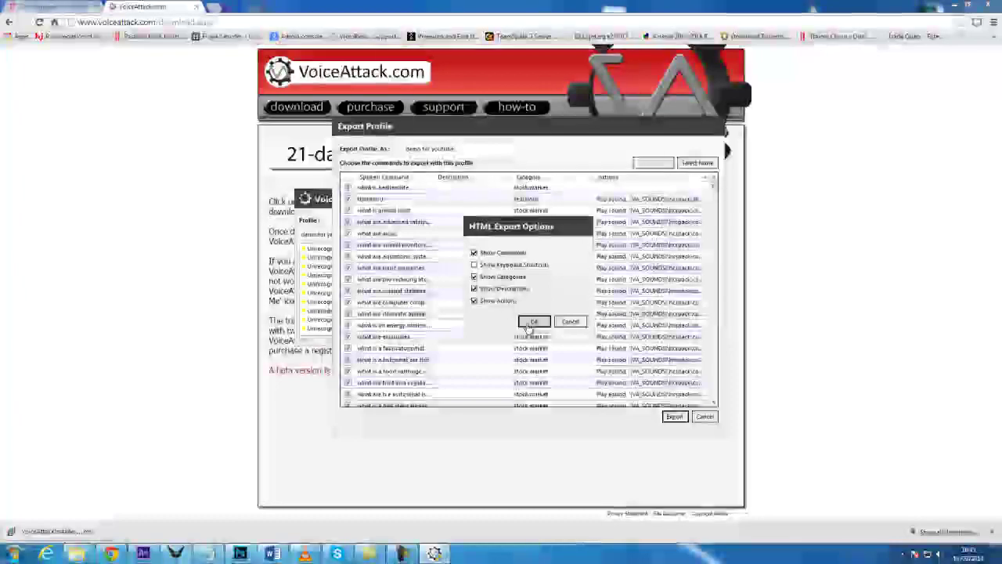
{"action": "left_click", "coordinate": [531, 324]}
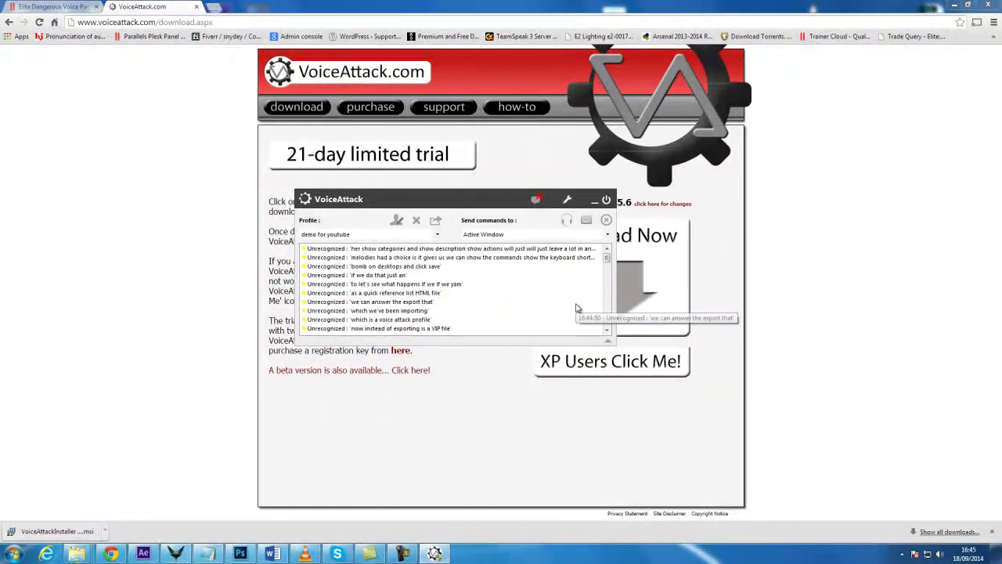
Step: Minimize the browser, move the VoiceAttack window aside, and open the exported demo for youtube-Profile.html from the desktop
{"action": "left_click", "coordinate": [953, 5]}
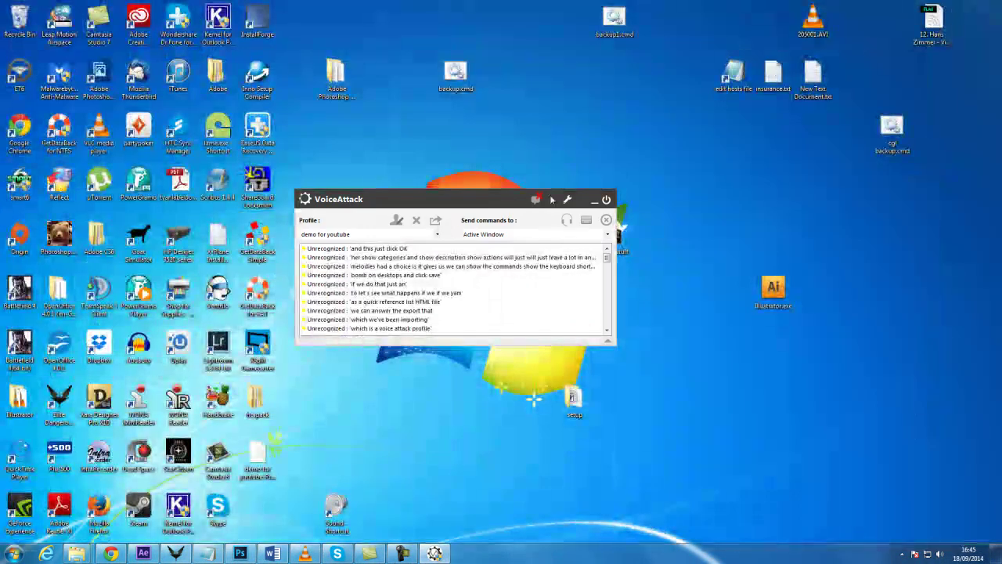
{"action": "left_click_drag", "start_coordinate": [522, 208], "coordinate": [733, 214]}
{"action": "right_click", "coordinate": [260, 463]}
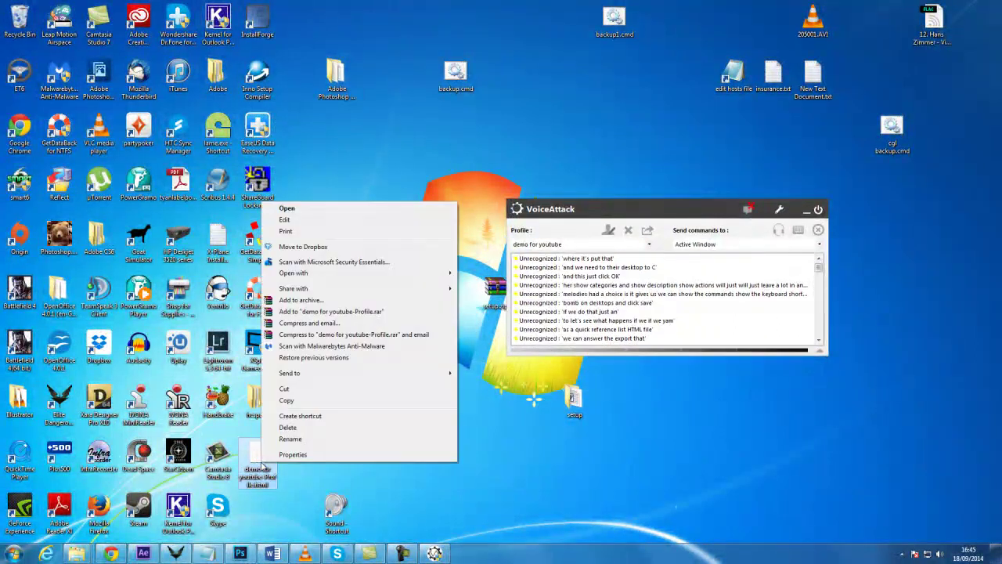
{"action": "left_click", "coordinate": [288, 209]}
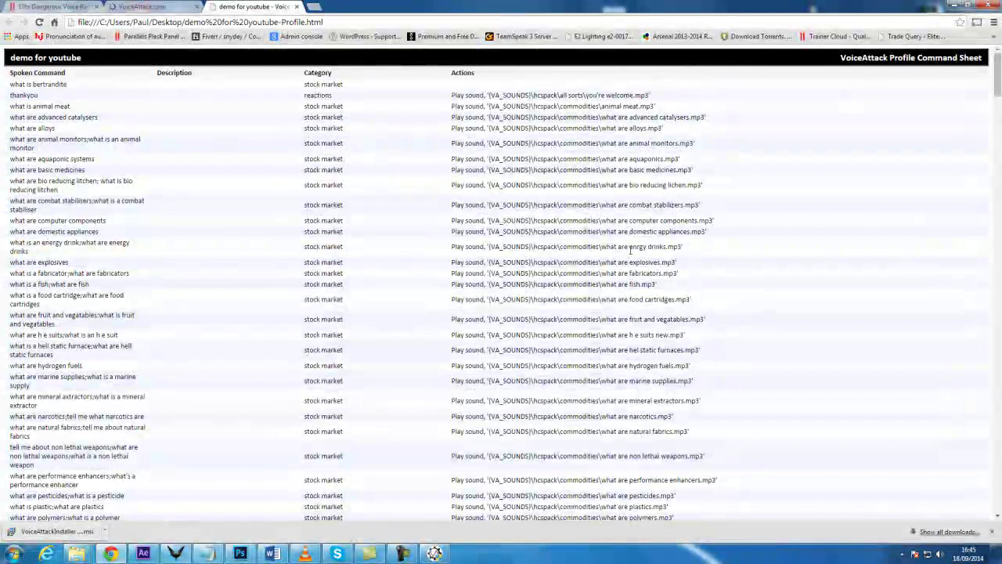
Step: Examine the spoken commands and actions in the exported command sheet, including the constellation entries, close it, and return to VoiceAttack
{"action": "scroll", "coordinate": [63, 229], "scroll_direction": "down", "scroll_amount": 3}
{"action": "scroll", "coordinate": [62, 228], "scroll_direction": "down", "scroll_amount": 8}
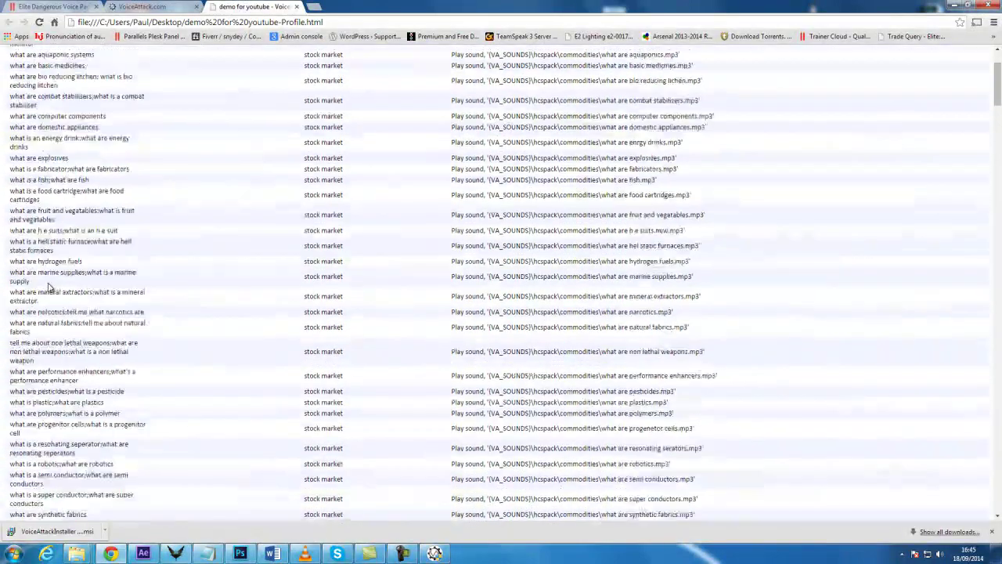
{"action": "scroll", "coordinate": [49, 287], "scroll_direction": "up", "scroll_amount": 3}
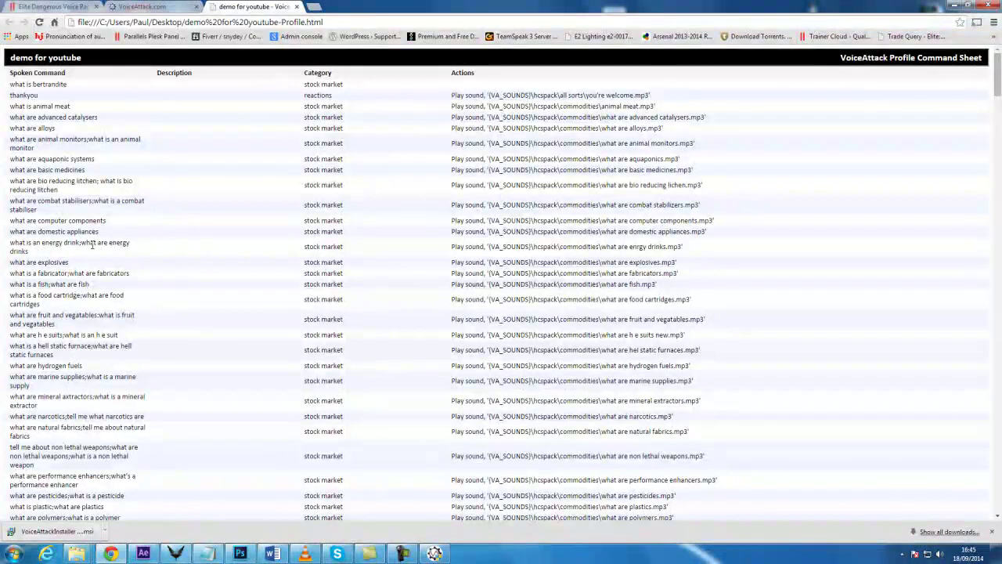
{"action": "scroll", "coordinate": [229, 270], "scroll_direction": "down", "scroll_amount": 2}
{"action": "left_click_drag", "start_coordinate": [998, 84], "coordinate": [995, 189]}
{"action": "left_click_drag", "start_coordinate": [990, 142], "coordinate": [987, 205]}
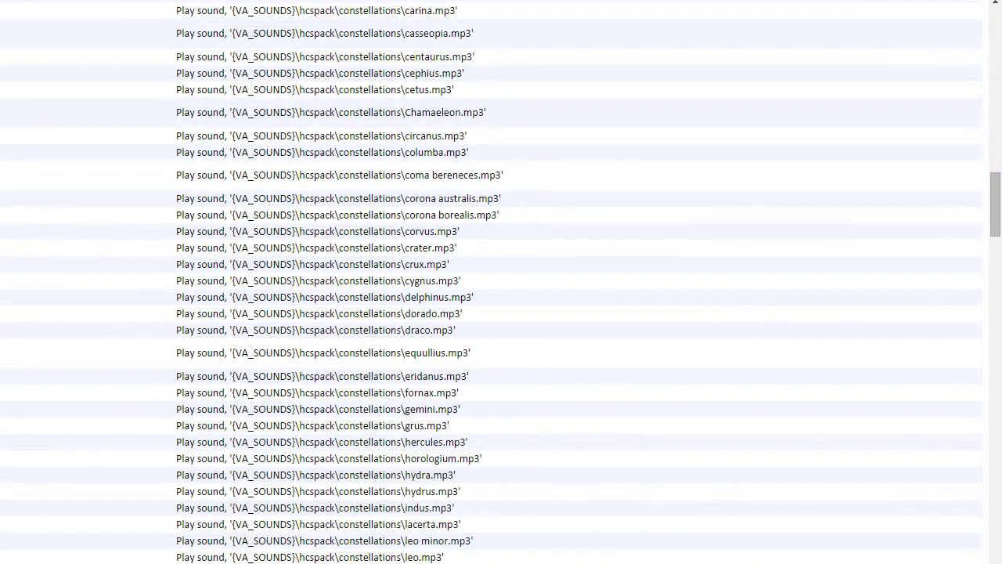
{"action": "scroll", "coordinate": [885, 411], "scroll_direction": "down", "scroll_amount": 3}
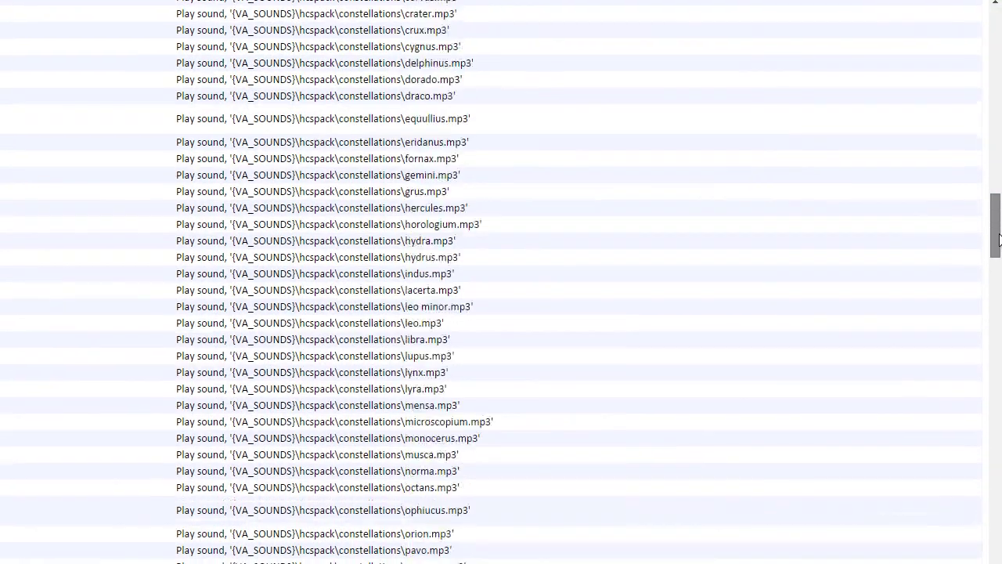
{"action": "scroll", "coordinate": [919, 253], "scroll_direction": "up", "scroll_amount": 1}
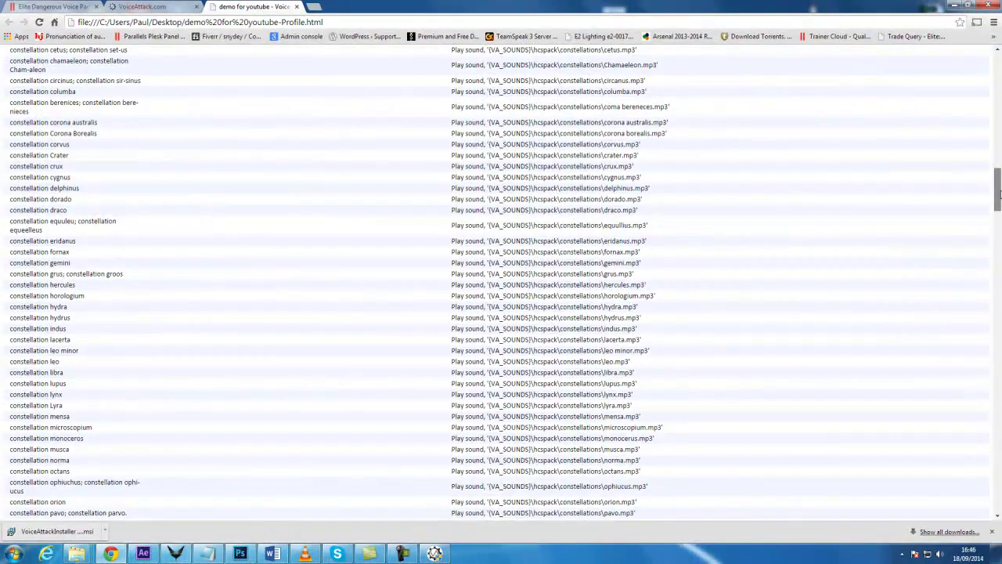
{"action": "left_click_drag", "start_coordinate": [997, 194], "coordinate": [998, 47]}
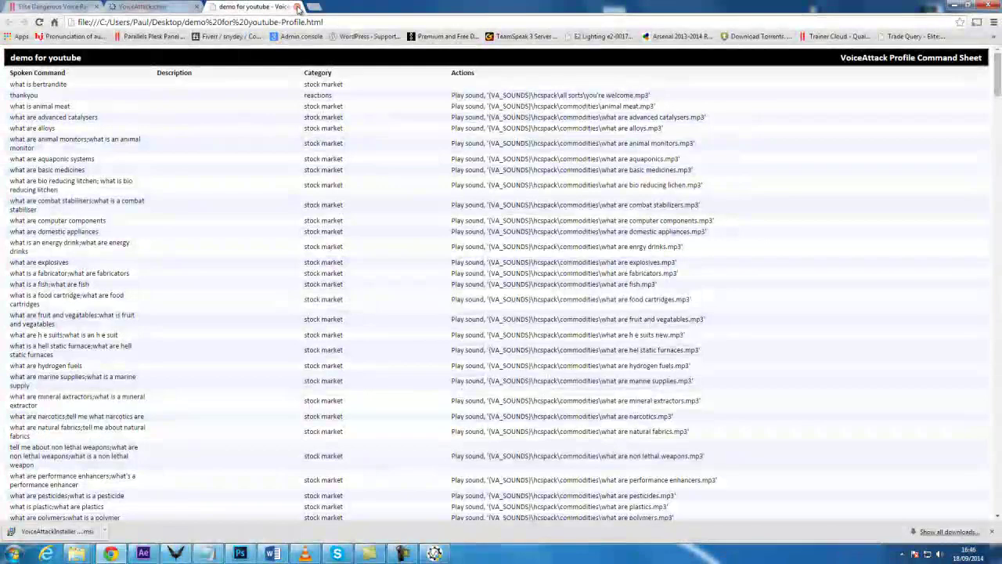
{"action": "left_click", "coordinate": [297, 6]}
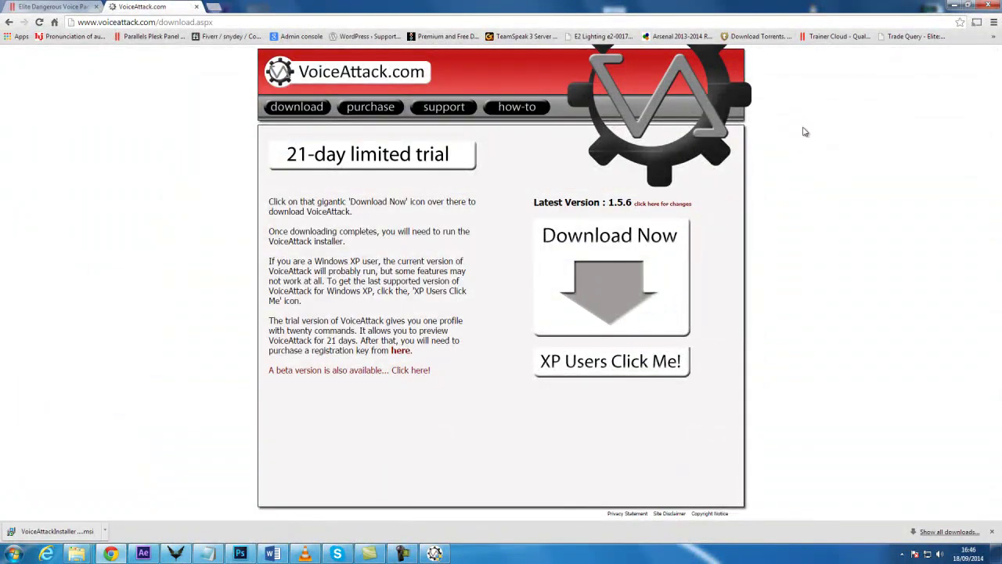
{"action": "left_click", "coordinate": [435, 553]}
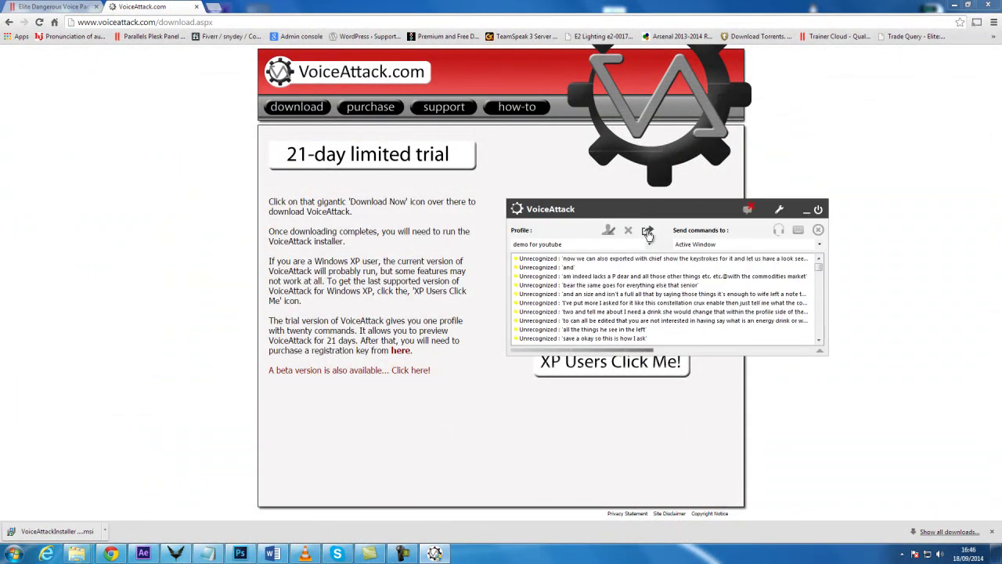
{"action": "left_click", "coordinate": [648, 235]}
{"action": "mouse_move", "coordinate": [713, 187]}
{"action": "left_mouse_down"}
{"action": "mouse_move", "coordinate": [712, 313]}
{"action": "mouse_move", "coordinate": [712, 188]}
{"action": "left_mouse_up"}
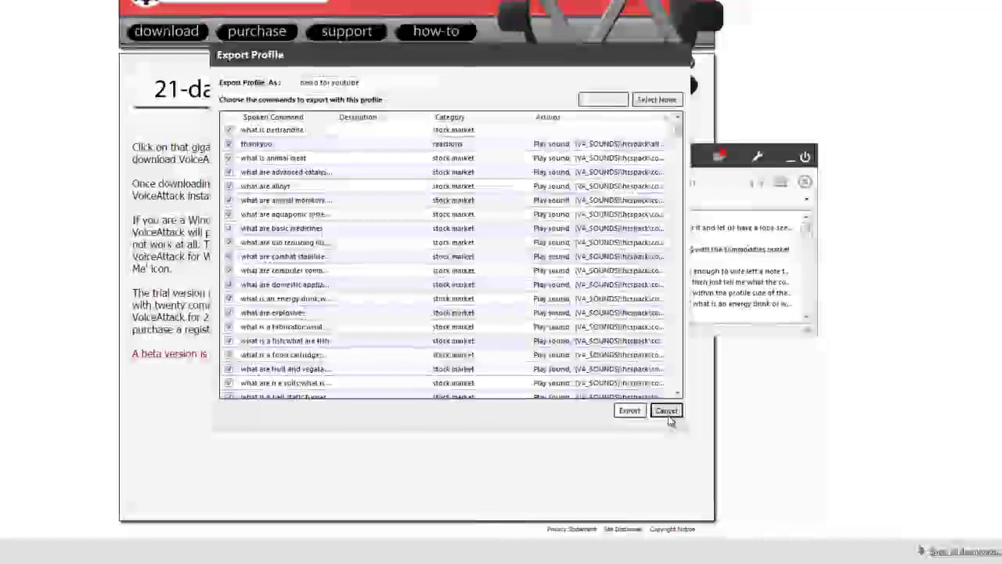
{"action": "left_click", "coordinate": [704, 416]}
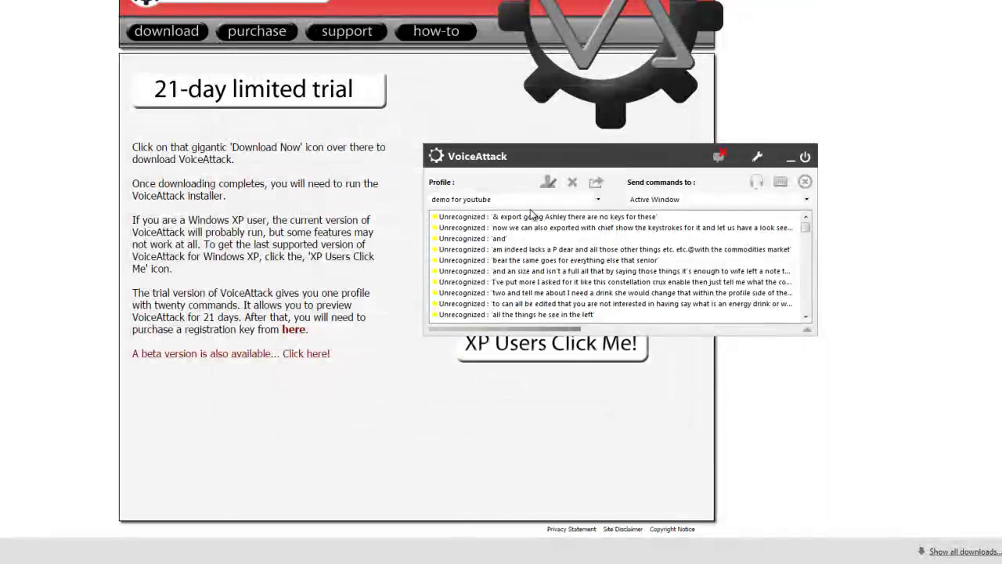
{"action": "left_click", "coordinate": [542, 188]}
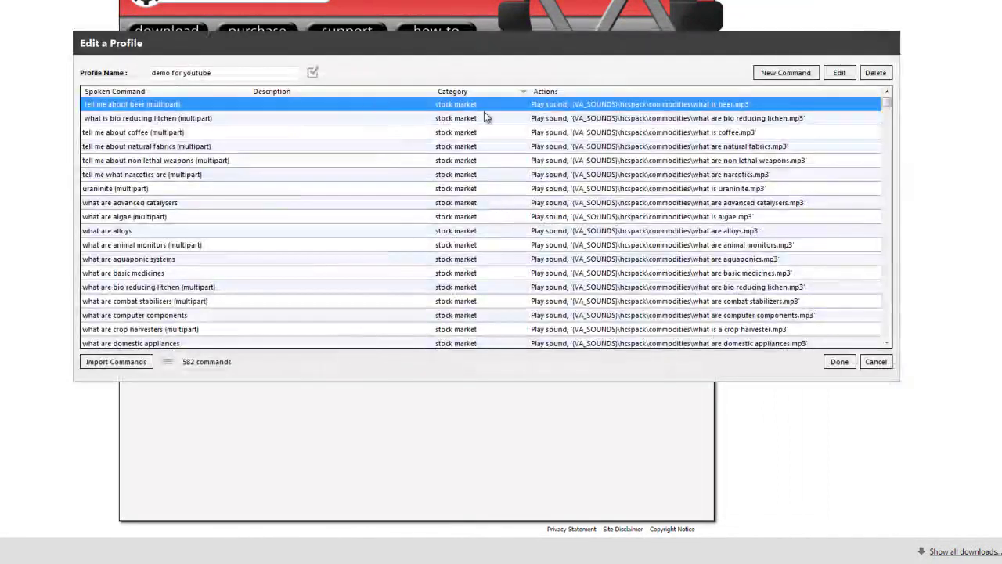
{"action": "left_click", "coordinate": [871, 362]}
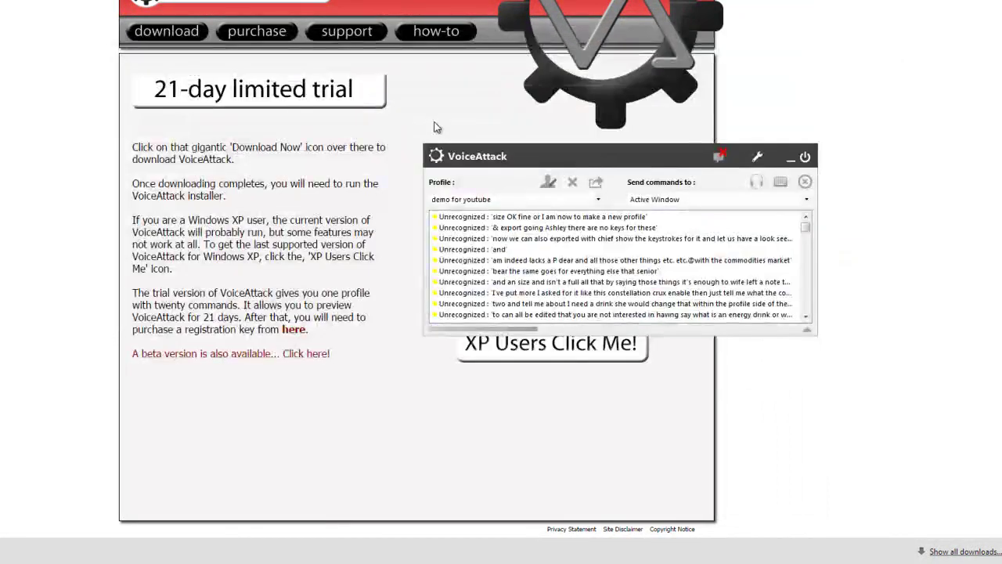
Step: Create a new VoiceAttack profile named "new profile for youtube 2"
{"action": "left_click", "coordinate": [594, 198]}
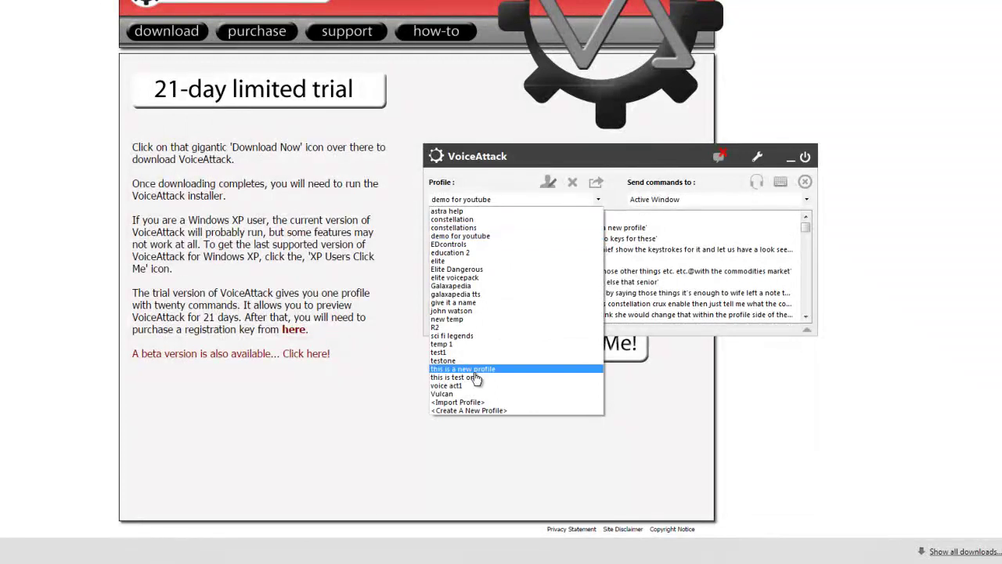
{"action": "left_click", "coordinate": [472, 410]}
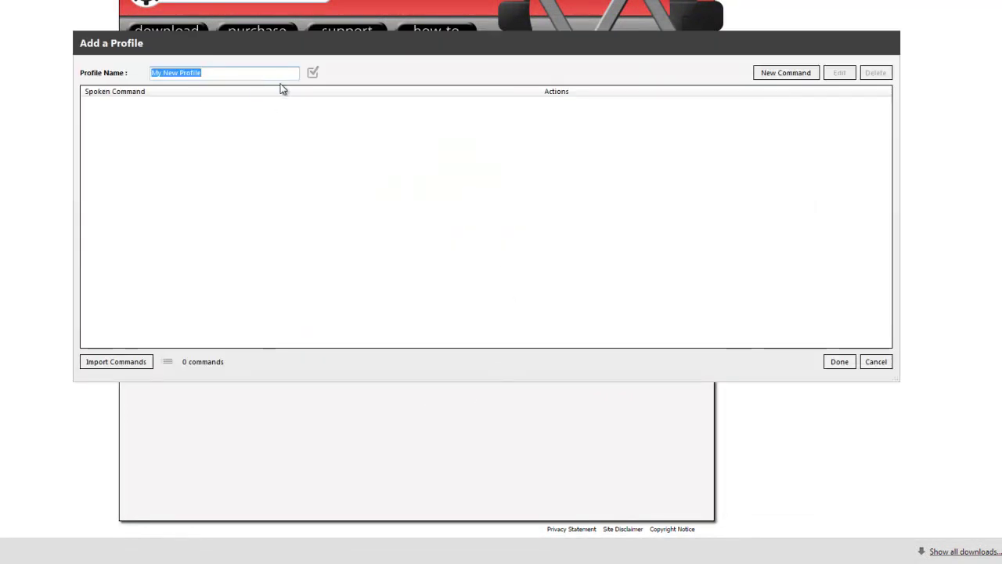
{"action": "type", "text": "new profile for youtube 2"}
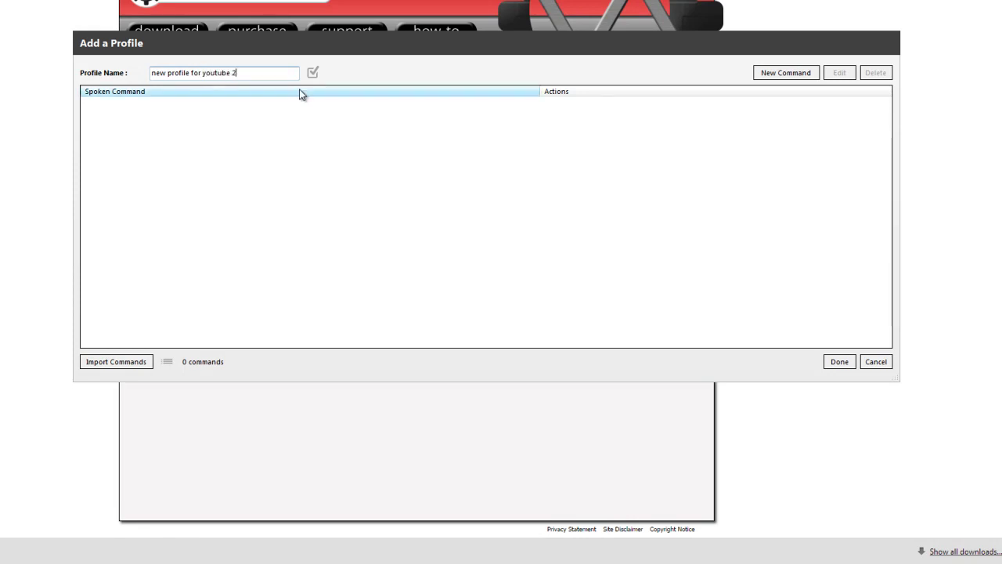
Step: Start a command import for the new profile and browse to Program Files (x86)\VoiceAttack\Sounds\hcspack\Profiles for add ons on the C: drive
{"action": "left_click", "coordinate": [149, 365]}
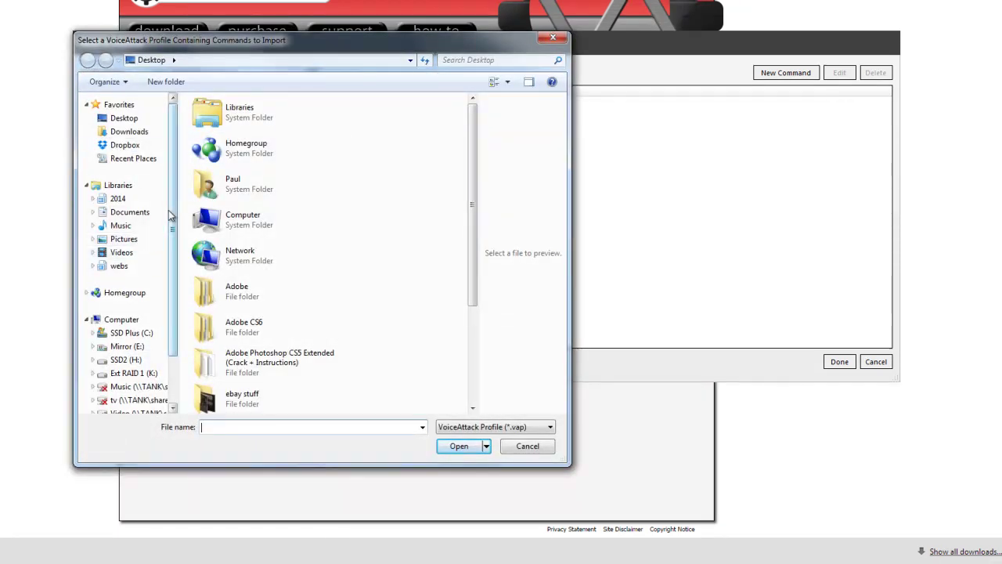
{"action": "scroll", "coordinate": [174, 249], "scroll_direction": "down", "scroll_amount": 2}
{"action": "left_click", "coordinate": [125, 274]}
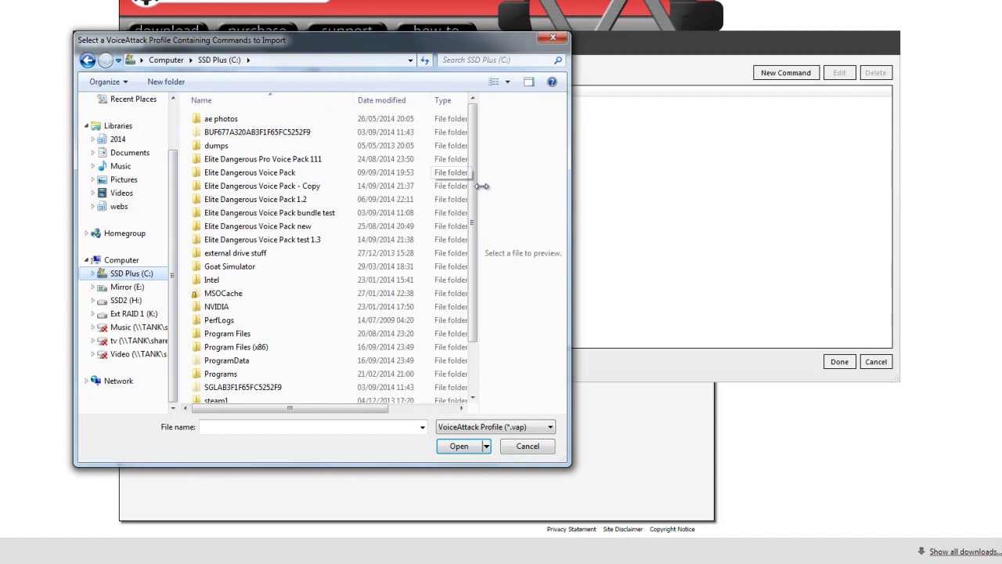
{"action": "left_click_drag", "start_coordinate": [471, 202], "coordinate": [474, 303]}
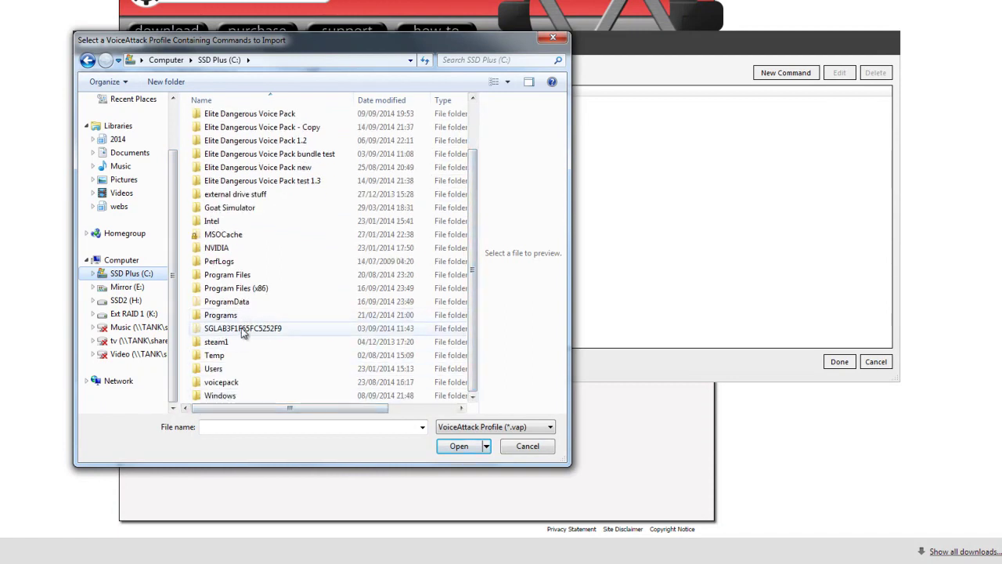
{"action": "double_click", "coordinate": [274, 289]}
{"action": "left_click_drag", "start_coordinate": [475, 171], "coordinate": [476, 391]}
{"action": "double_click", "coordinate": [226, 262]}
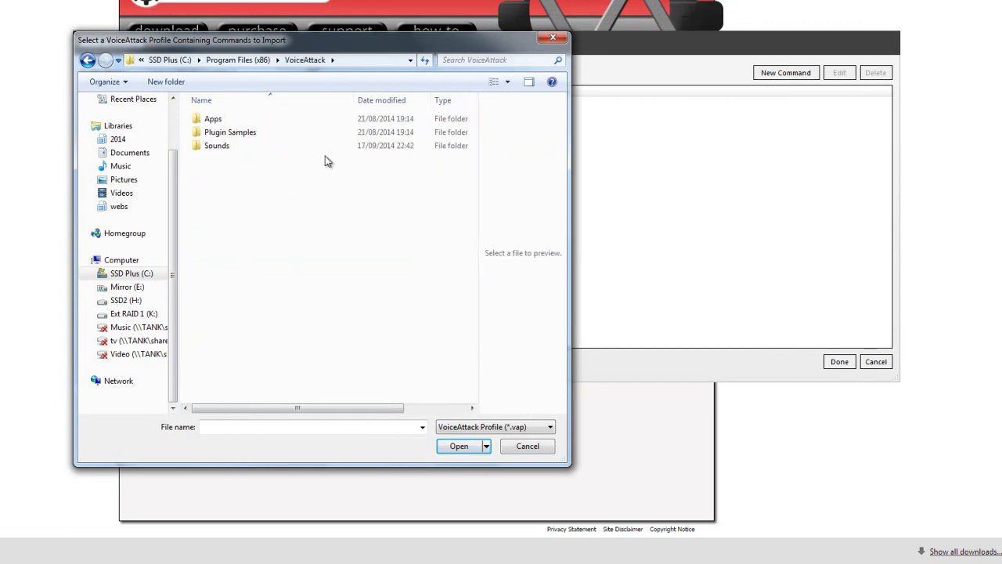
{"action": "left_click", "coordinate": [218, 151]}
{"action": "double_click", "coordinate": [218, 151]}
{"action": "double_click", "coordinate": [202, 120]}
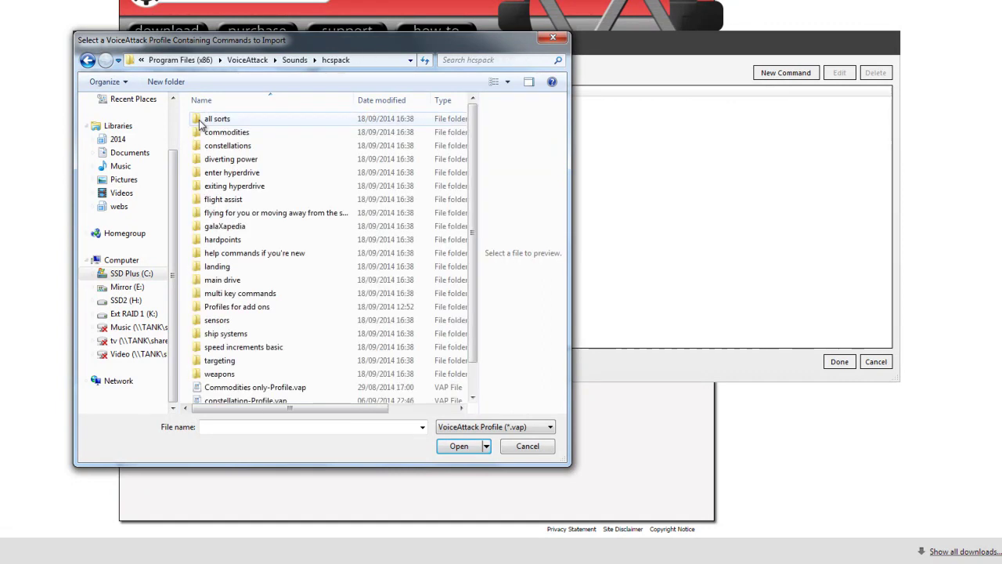
{"action": "left_click_drag", "start_coordinate": [477, 183], "coordinate": [477, 211]}
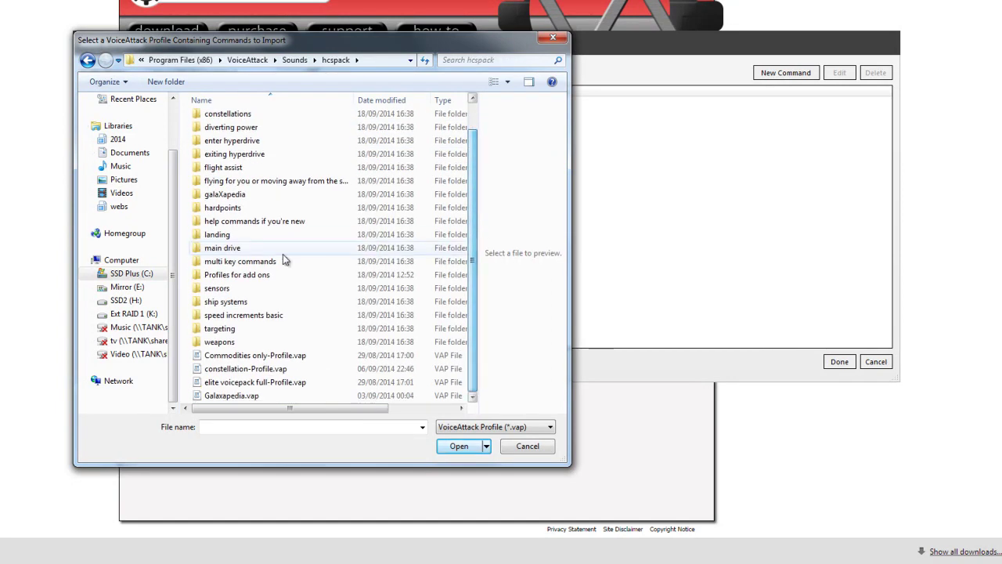
{"action": "double_click", "coordinate": [227, 277]}
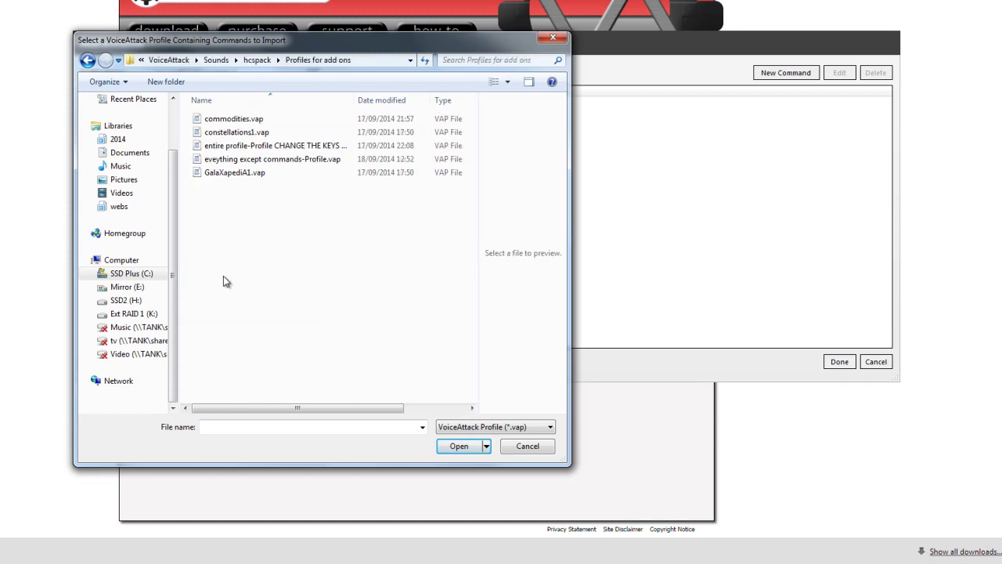
Step: Import all commands from "entire profile-Profile CHANGE THE KEYS TO YOUR GAME AS THESE ARE NOT DEFAULT.vap" into the new profile
{"action": "left_click", "coordinate": [265, 147]}
{"action": "left_click_drag", "start_coordinate": [353, 99], "coordinate": [465, 100]}
{"action": "left_click_drag", "start_coordinate": [569, 62], "coordinate": [583, 55]}
{"action": "left_click_drag", "start_coordinate": [649, 254], "coordinate": [831, 262]}
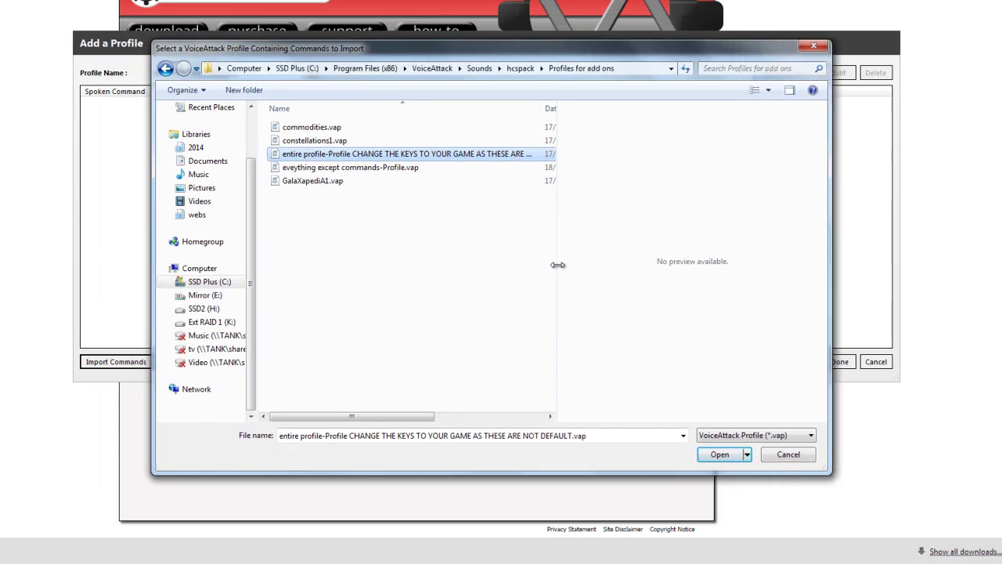
{"action": "left_click_drag", "start_coordinate": [558, 264], "coordinate": [775, 262]}
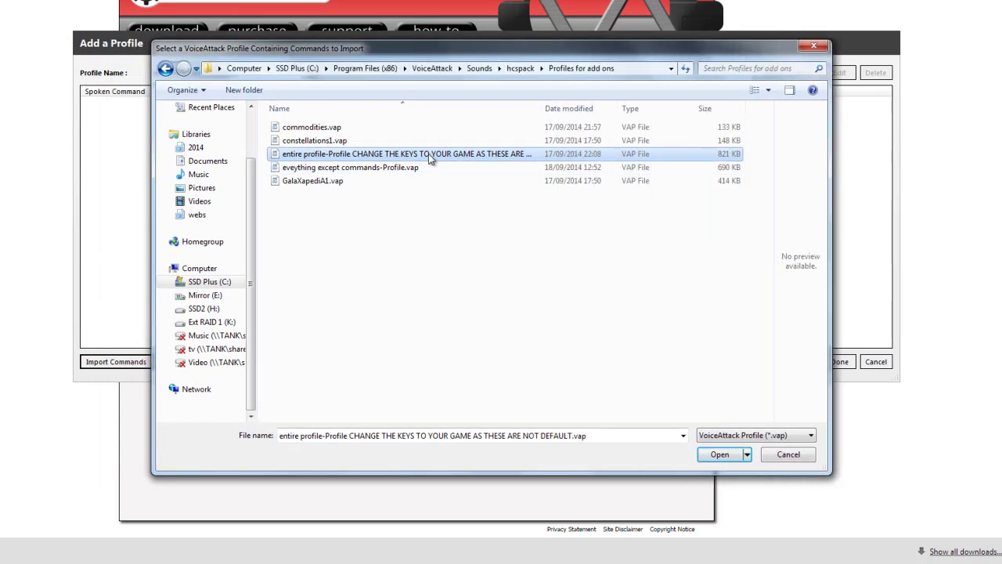
{"action": "left_click_drag", "start_coordinate": [542, 108], "coordinate": [624, 110]}
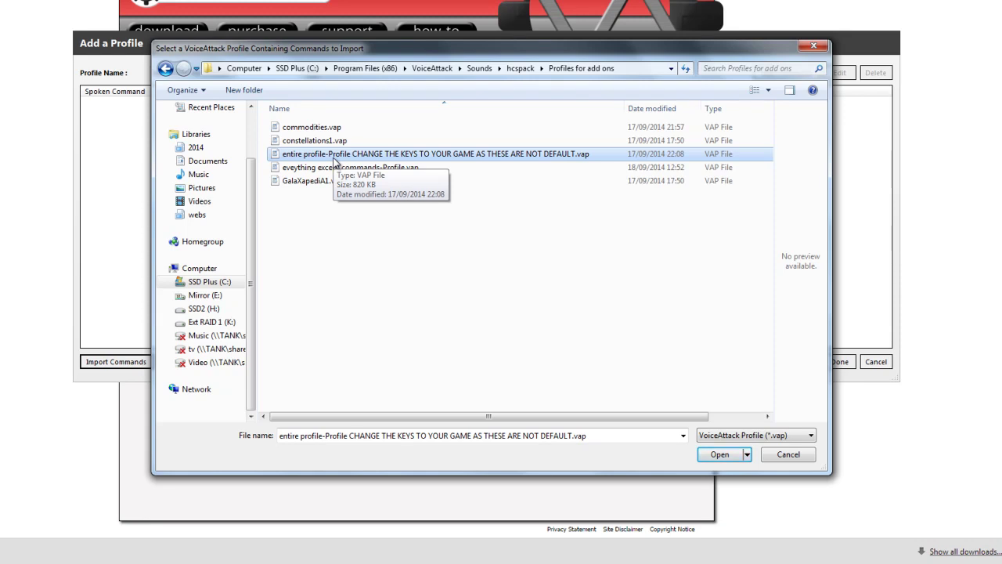
{"action": "left_click", "coordinate": [721, 455]}
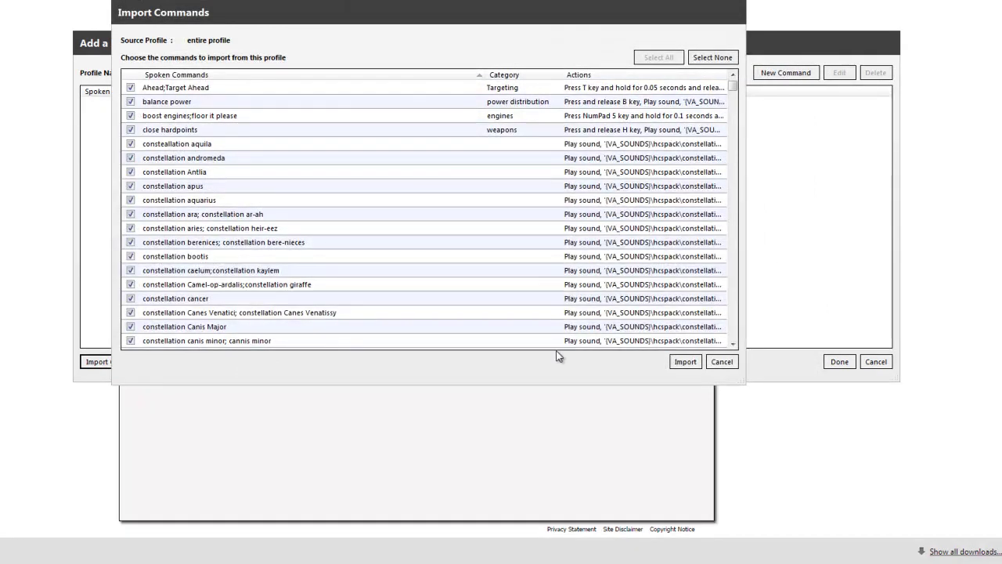
{"action": "left_click", "coordinate": [680, 363]}
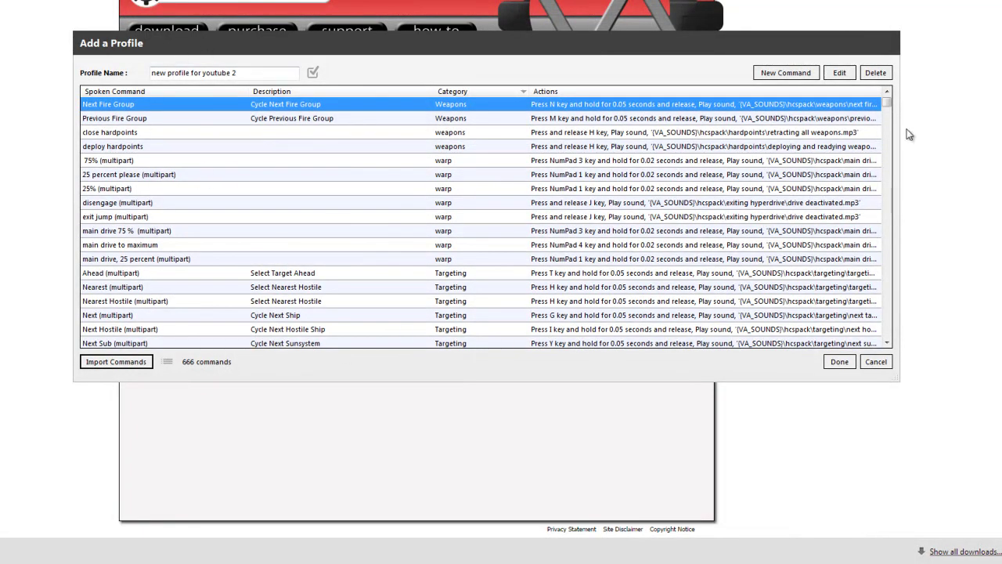
Step: Look through the imported warp commands in the list, including the 25%, disengage and exit jump entries
{"action": "mouse_move", "coordinate": [887, 103]}
{"action": "left_mouse_down"}
{"action": "mouse_move", "coordinate": [888, 113]}
{"action": "mouse_move", "coordinate": [889, 103]}
{"action": "left_mouse_up"}
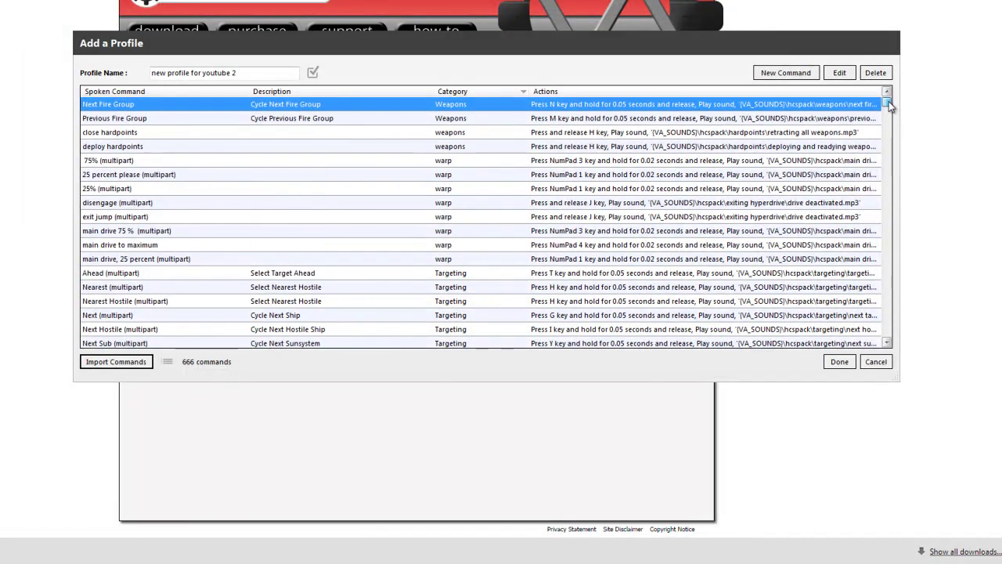
{"action": "left_click", "coordinate": [455, 174]}
{"action": "left_click", "coordinate": [451, 187]}
{"action": "left_click", "coordinate": [210, 202]}
{"action": "left_click", "coordinate": [146, 193]}
{"action": "left_click", "coordinate": [166, 217]}
{"action": "left_click", "coordinate": [155, 204]}
{"action": "left_click", "coordinate": [145, 192]}
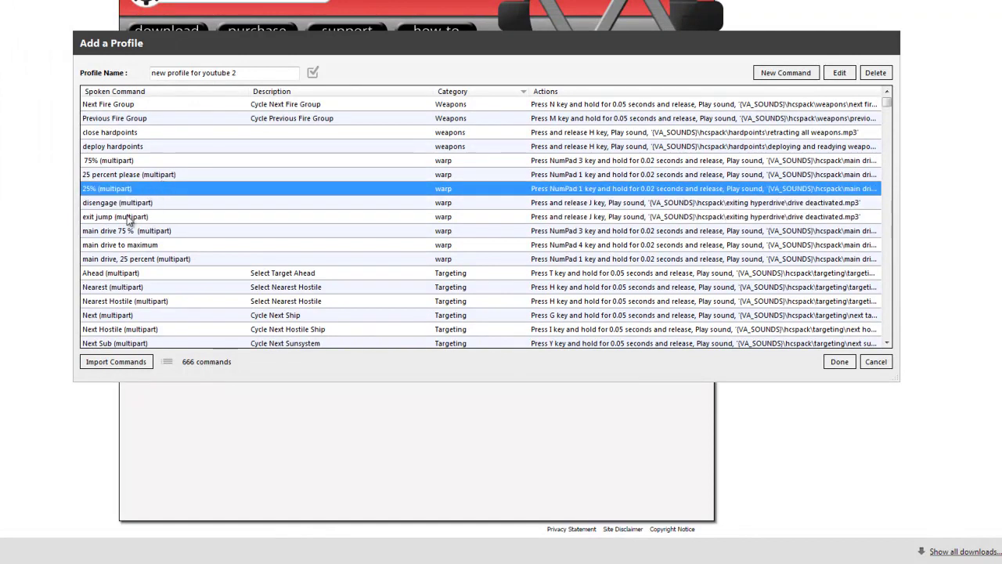
Step: Inspect the key press and sound actions of the "25% (multipart)" command, confirm it and save the new profile
{"action": "left_click", "coordinate": [839, 73]}
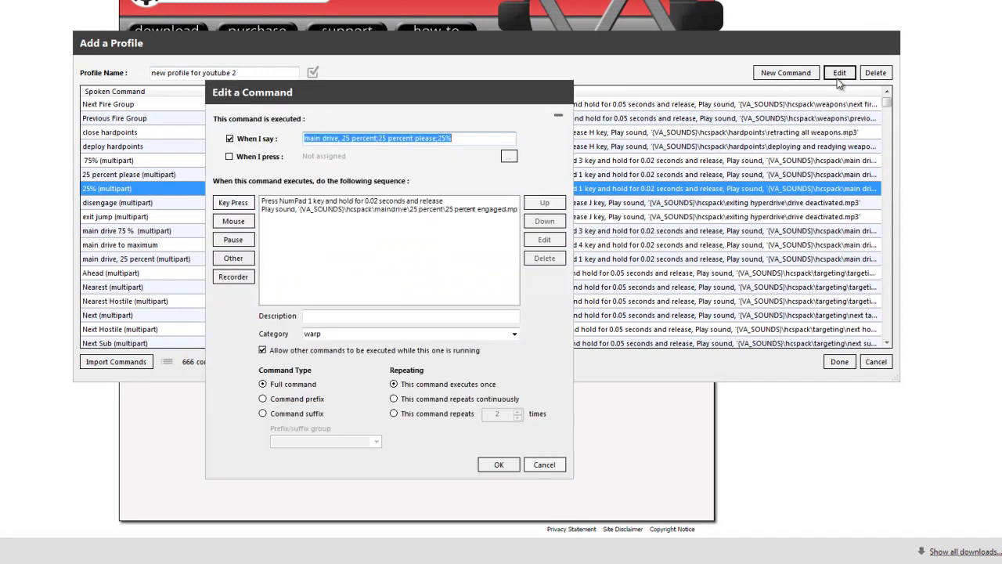
{"action": "left_click", "coordinate": [347, 210]}
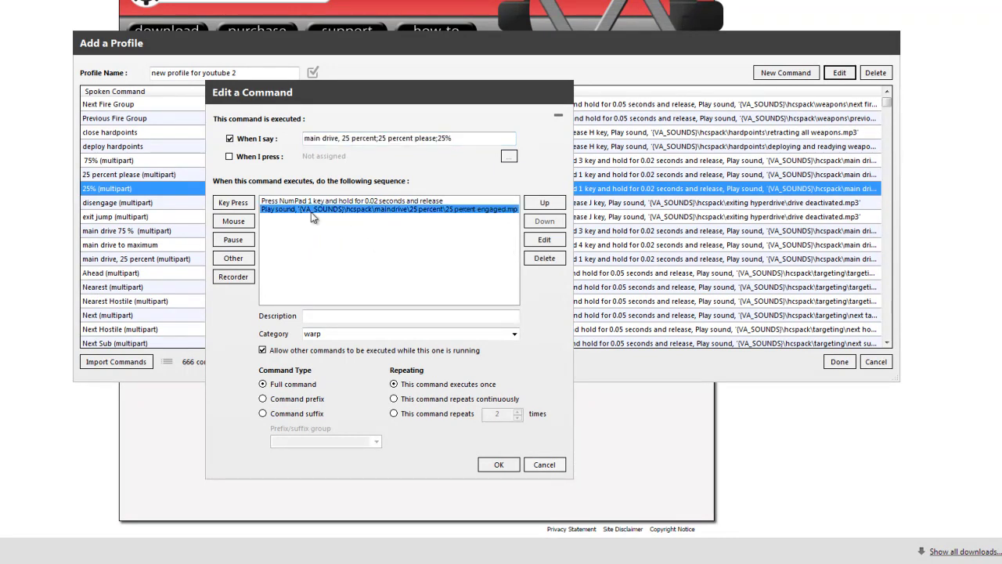
{"action": "left_click_drag", "start_coordinate": [350, 203], "coordinate": [336, 208]}
{"action": "left_click", "coordinate": [350, 203]}
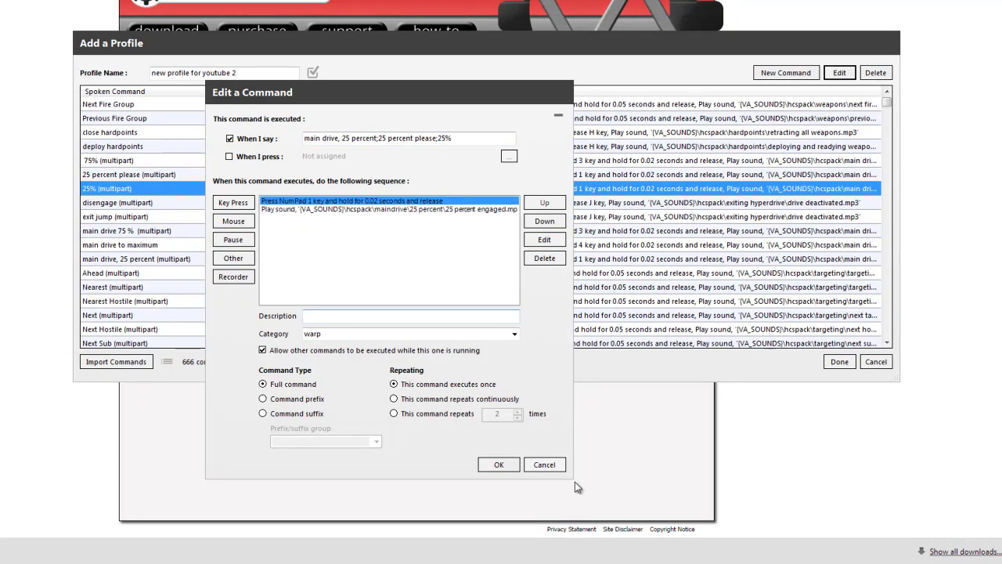
{"action": "left_click", "coordinate": [499, 464]}
{"action": "left_click", "coordinate": [838, 361]}
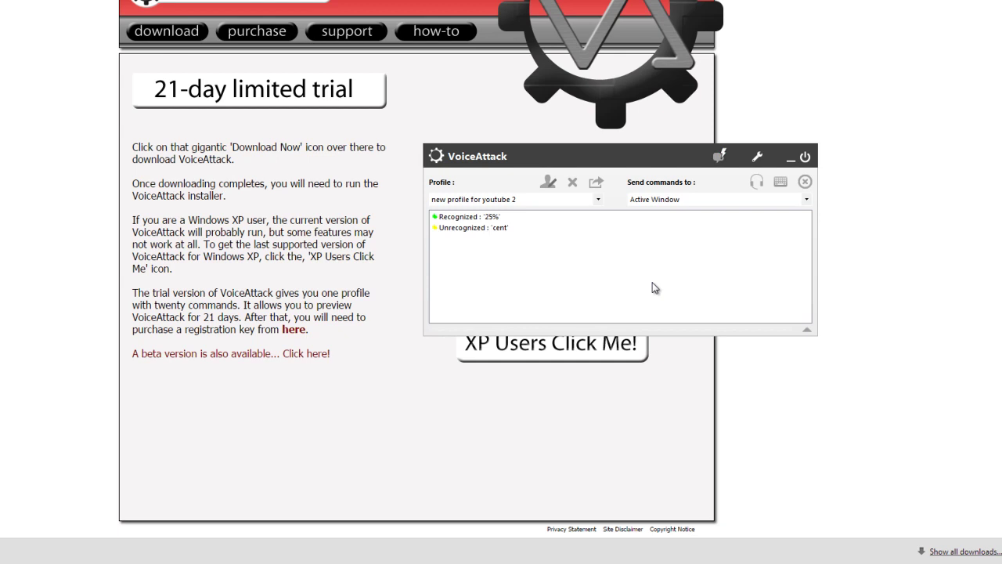
Step: Open the recognized "25%" command from the event log for editing and delete its Play sound action
{"action": "left_click", "coordinate": [473, 220]}
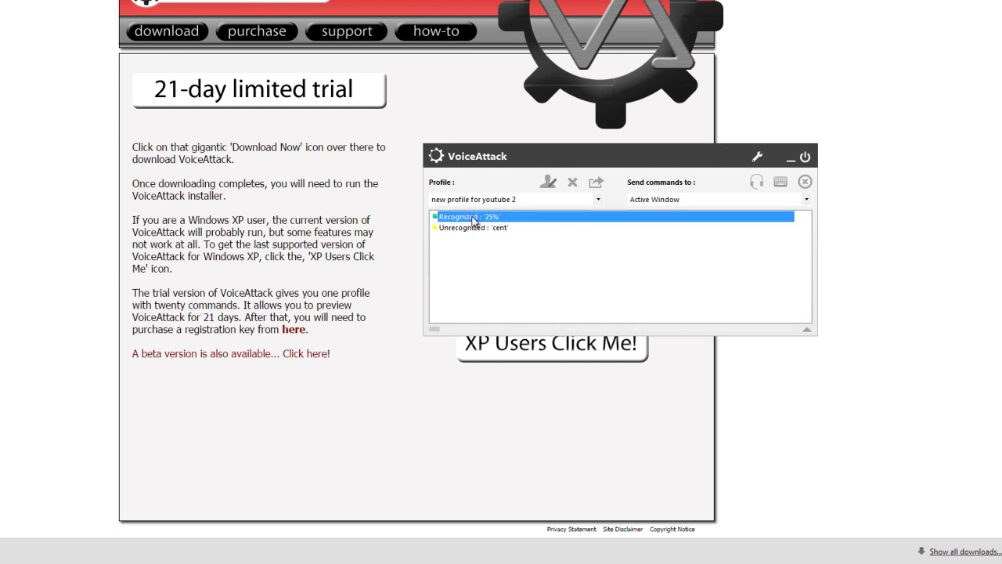
{"action": "right_click", "coordinate": [473, 219]}
{"action": "left_click", "coordinate": [479, 226]}
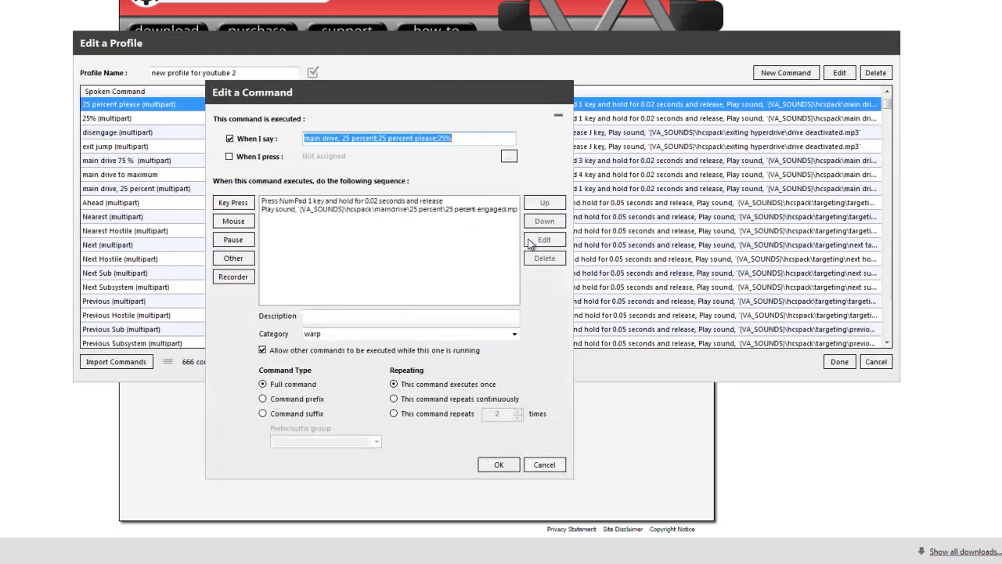
{"action": "left_click", "coordinate": [286, 212]}
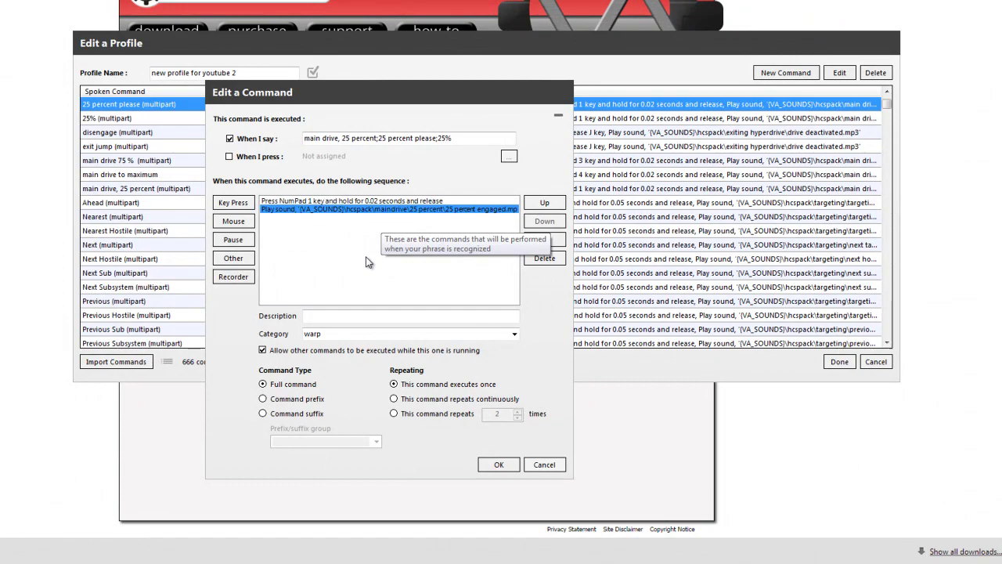
{"action": "key", "text": "Delete"}
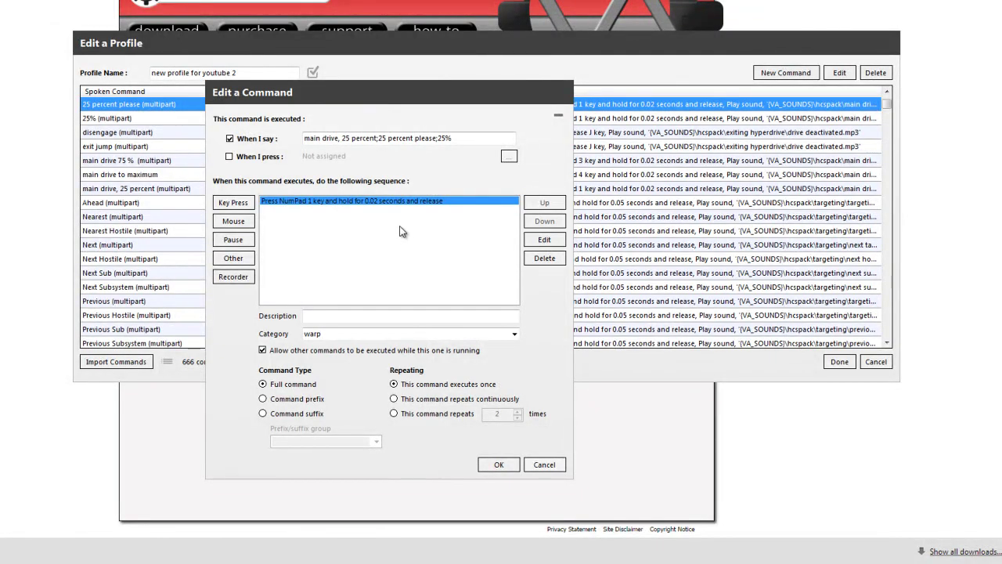
Step: Start a Play a Sound action for the 25 percent command and browse to the hcspack\main drive\25 percent folder
{"action": "left_click", "coordinate": [235, 261]}
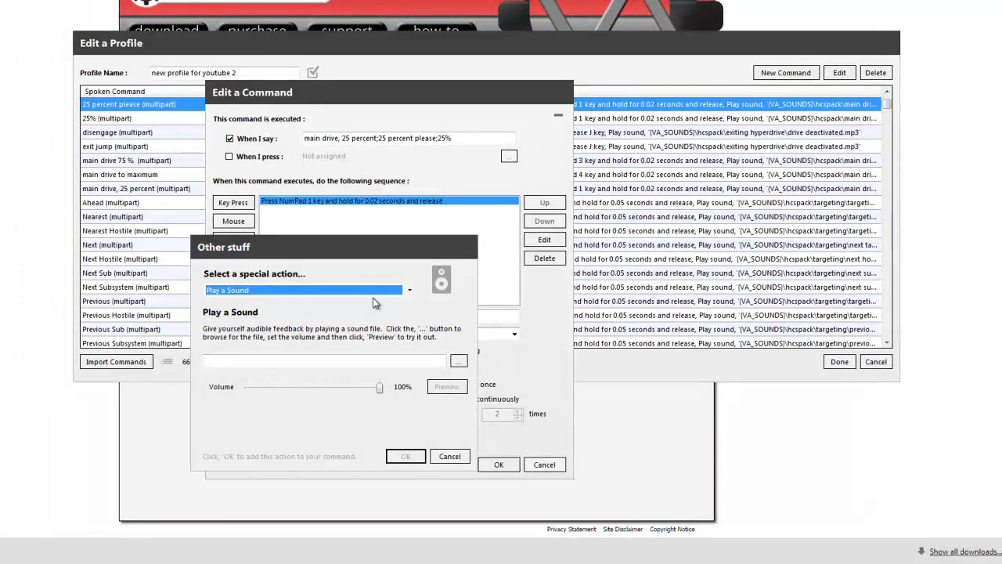
{"action": "left_click", "coordinate": [409, 290]}
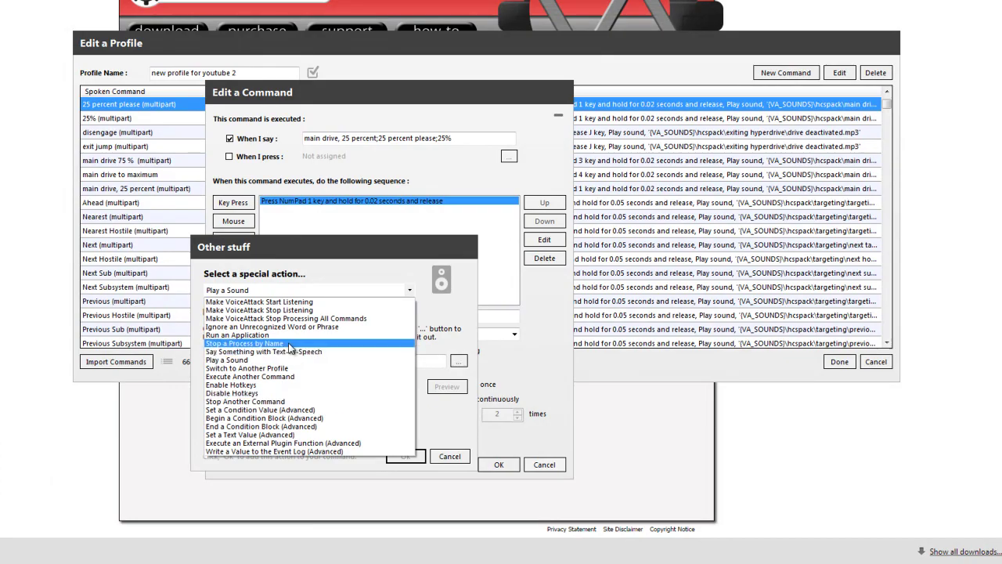
{"action": "left_click", "coordinate": [219, 360]}
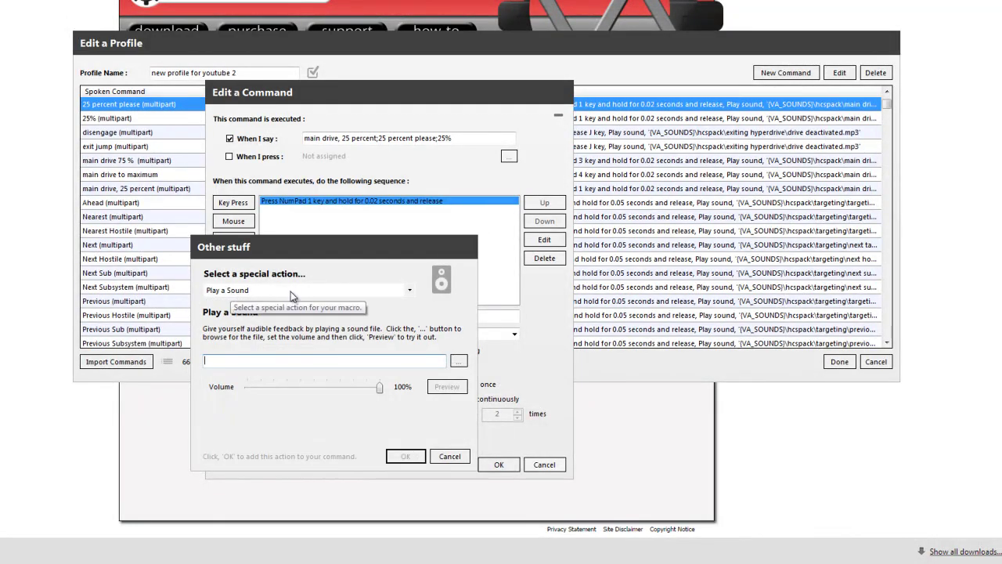
{"action": "left_click", "coordinate": [459, 361]}
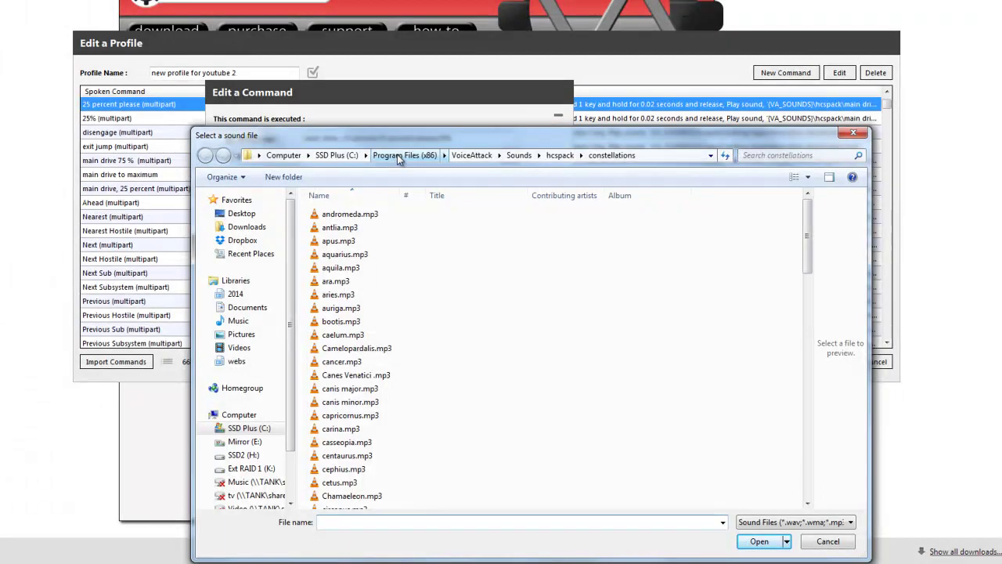
{"action": "left_click", "coordinate": [558, 155]}
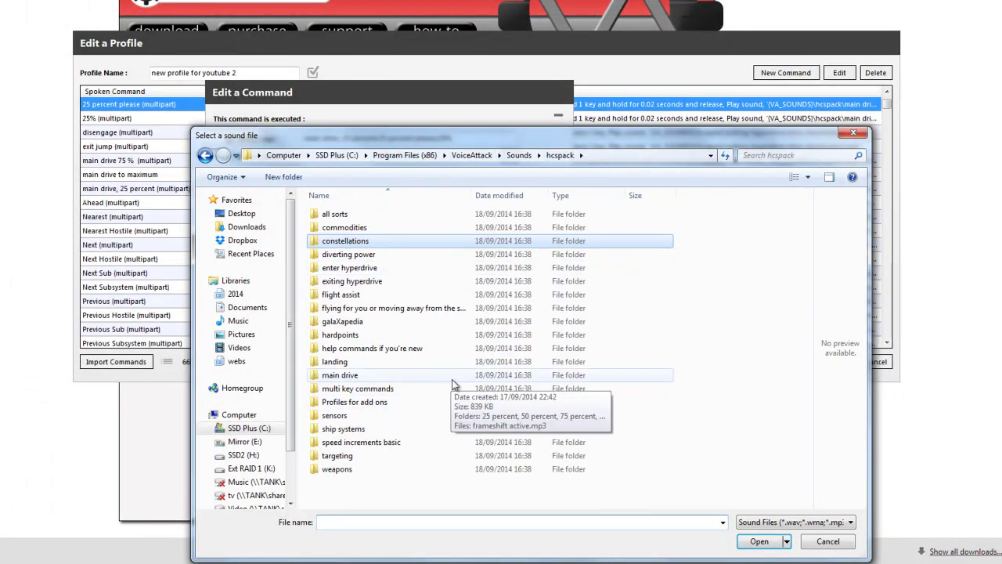
{"action": "double_click", "coordinate": [341, 375]}
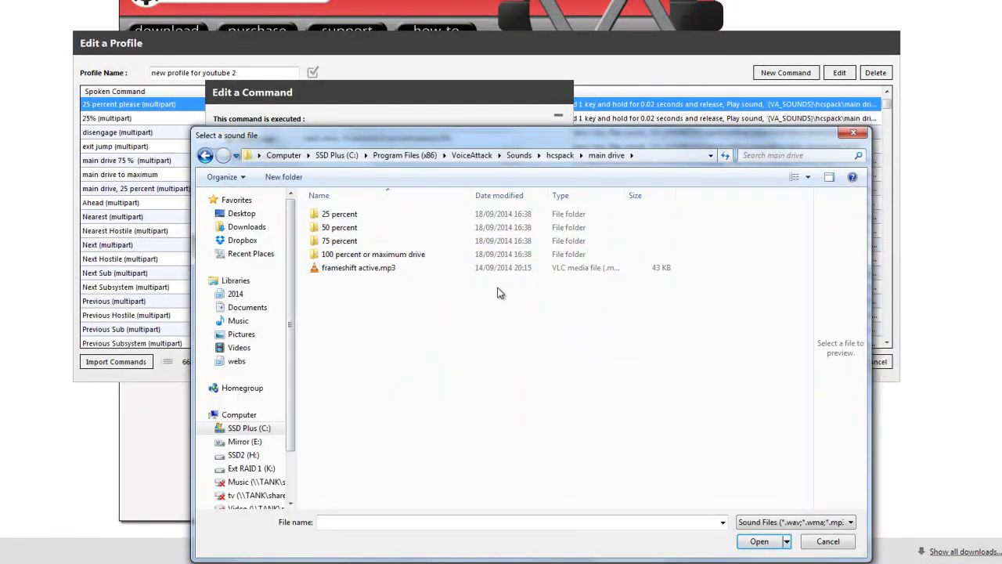
{"action": "double_click", "coordinate": [342, 214]}
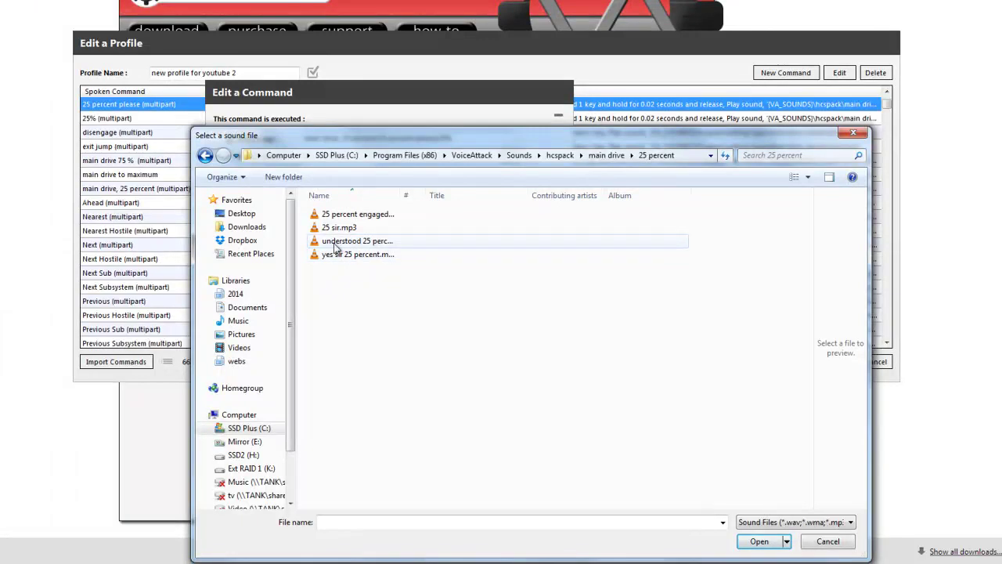
Step: Add "understood 25 percent.mp3" as the sound to play, and save the command and the profile
{"action": "left_click", "coordinate": [343, 245]}
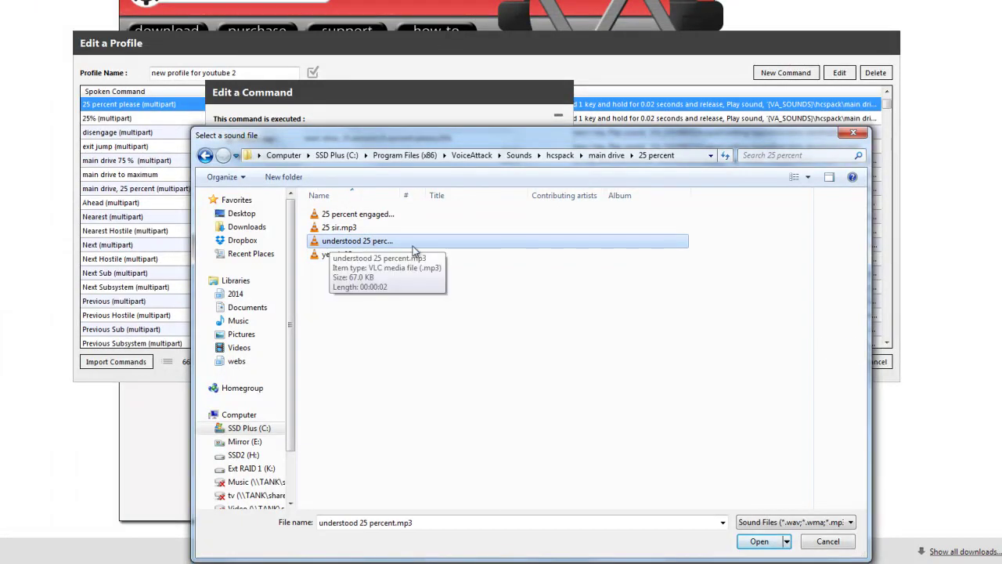
{"action": "left_click", "coordinate": [763, 541]}
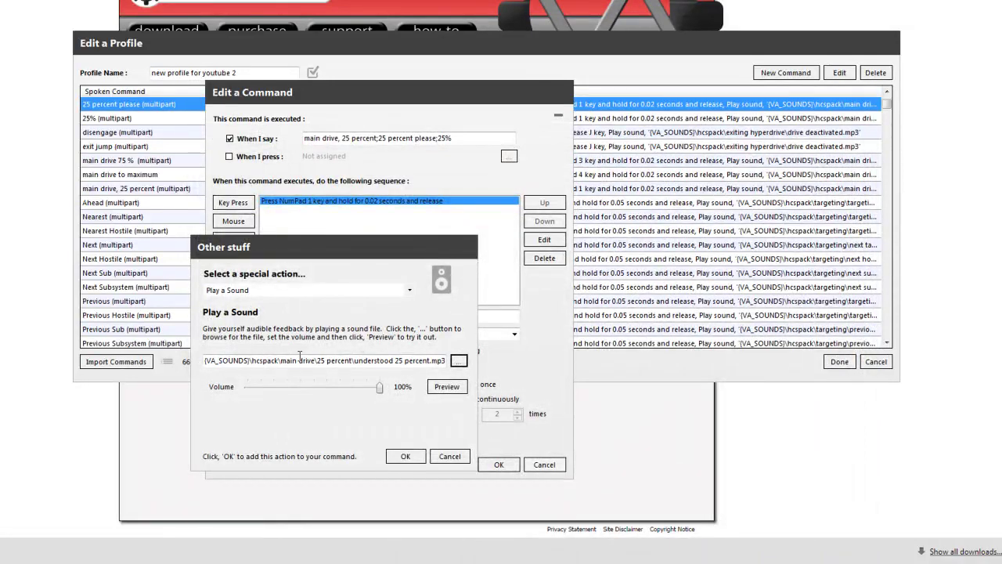
{"action": "left_click", "coordinate": [406, 456]}
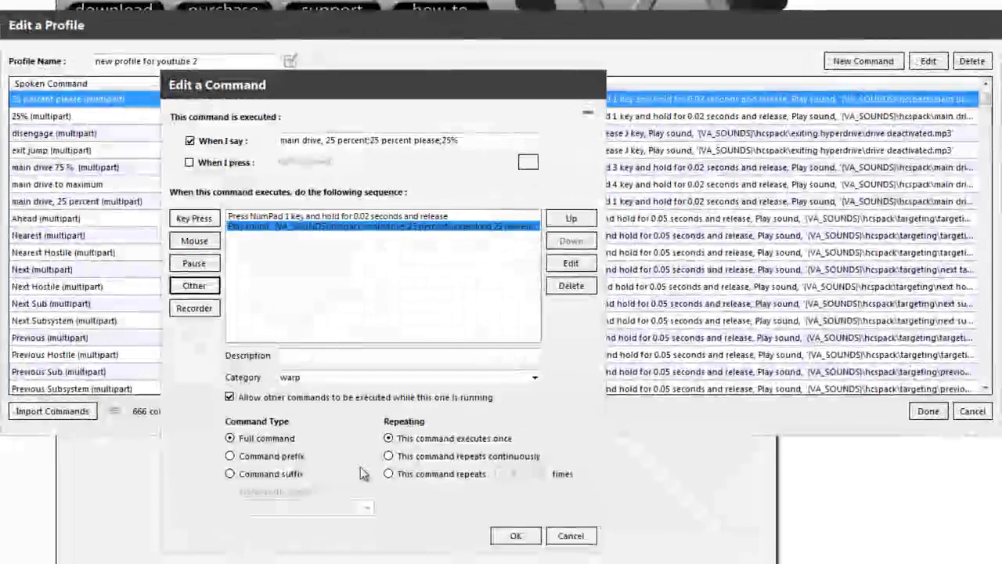
{"action": "left_click", "coordinate": [515, 536]}
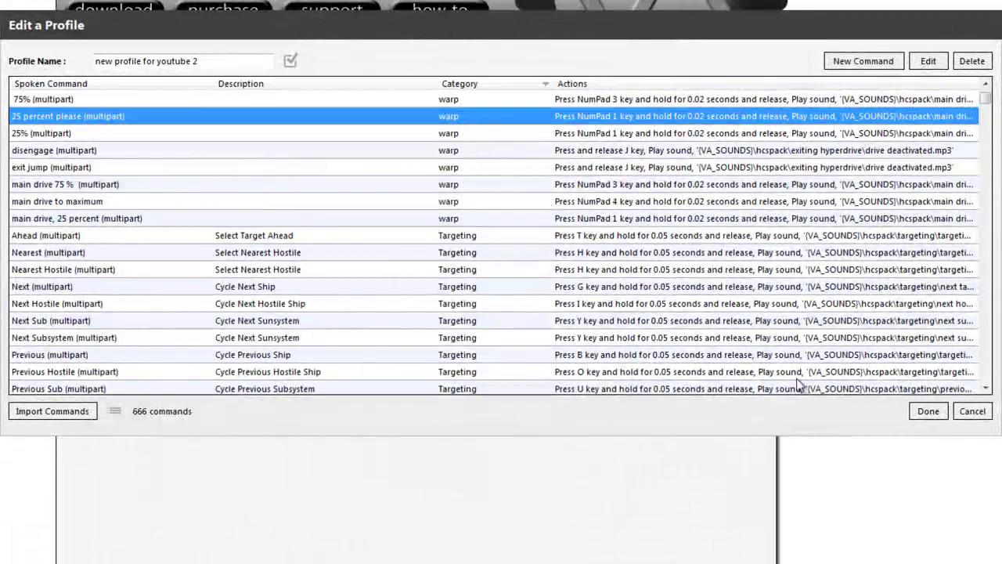
{"action": "left_click", "coordinate": [930, 412]}
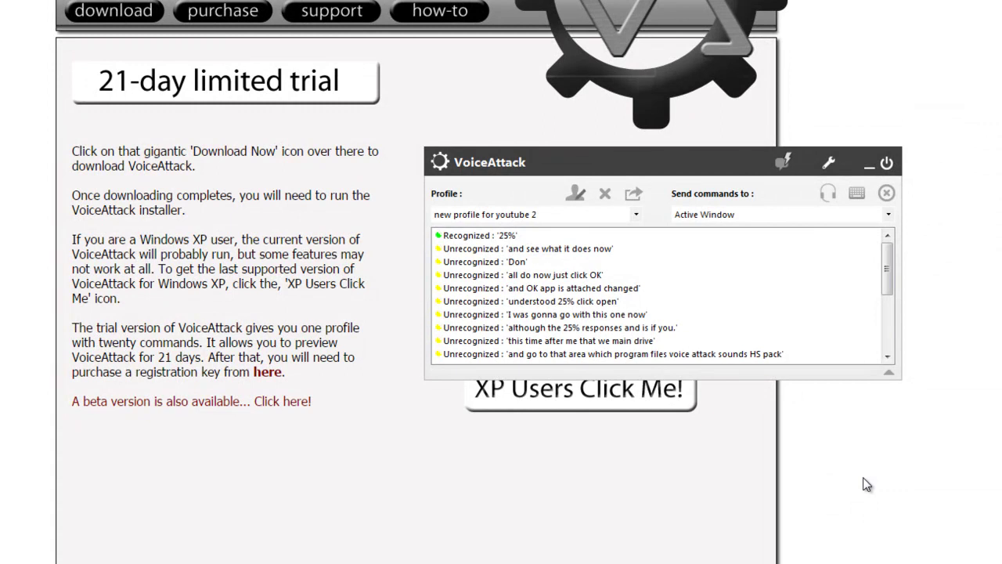
Step: Reopen the profile's "25 percent please (multipart)" command for editing and delete its NumPad 1 key press action
{"action": "left_click", "coordinate": [575, 193]}
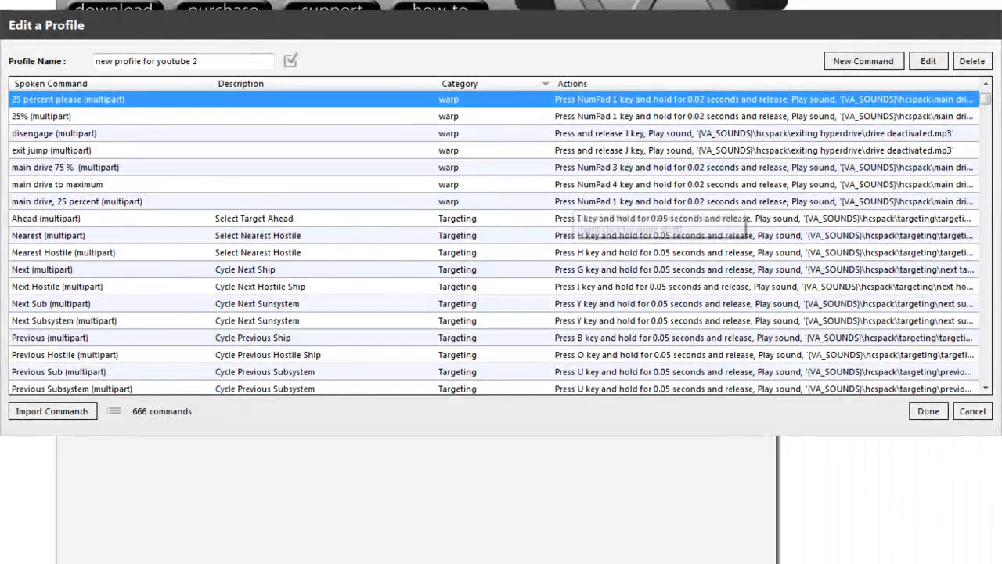
{"action": "left_click", "coordinate": [67, 118]}
{"action": "left_click", "coordinate": [67, 102]}
{"action": "right_click", "coordinate": [91, 100]}
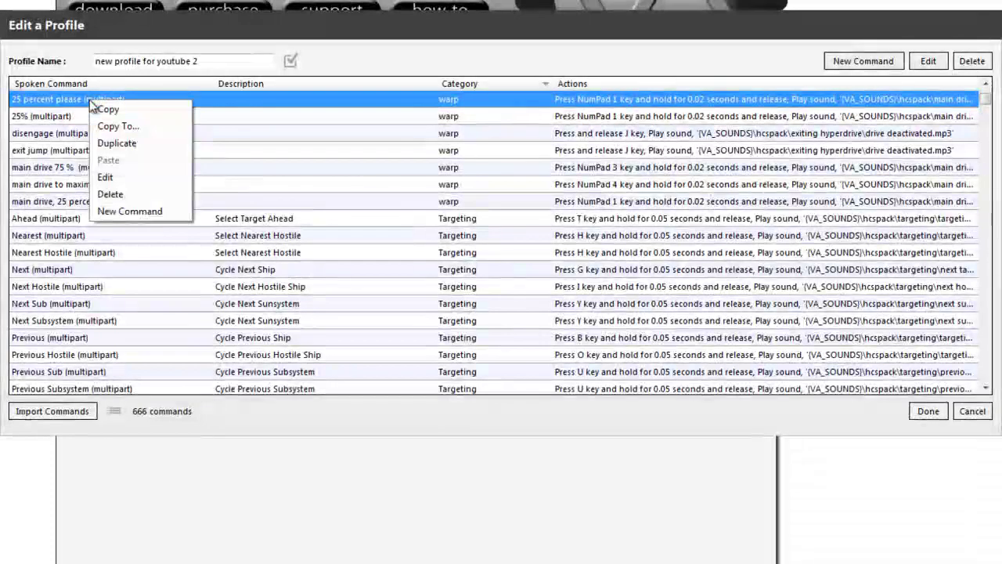
{"action": "left_click", "coordinate": [105, 177]}
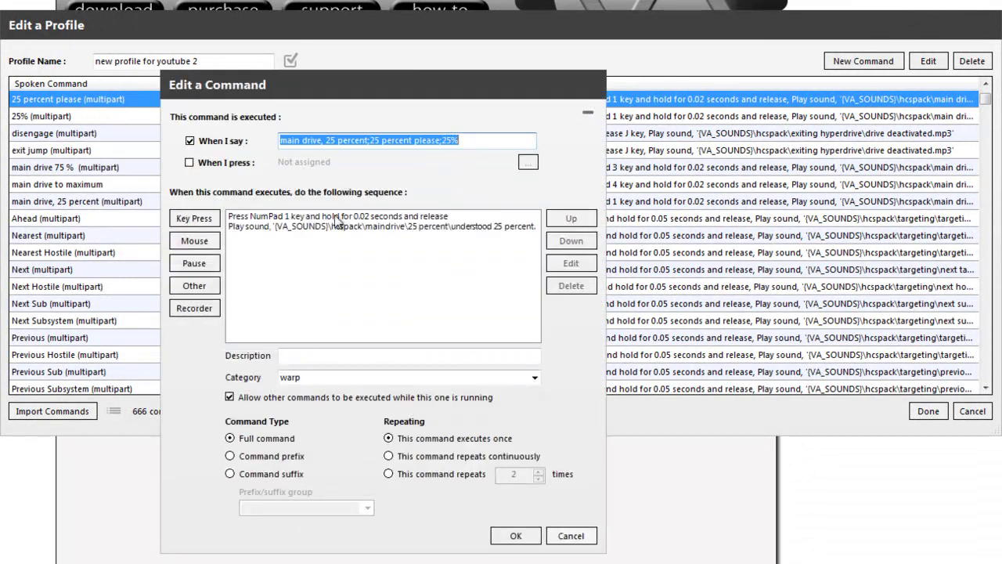
{"action": "left_click", "coordinate": [344, 216]}
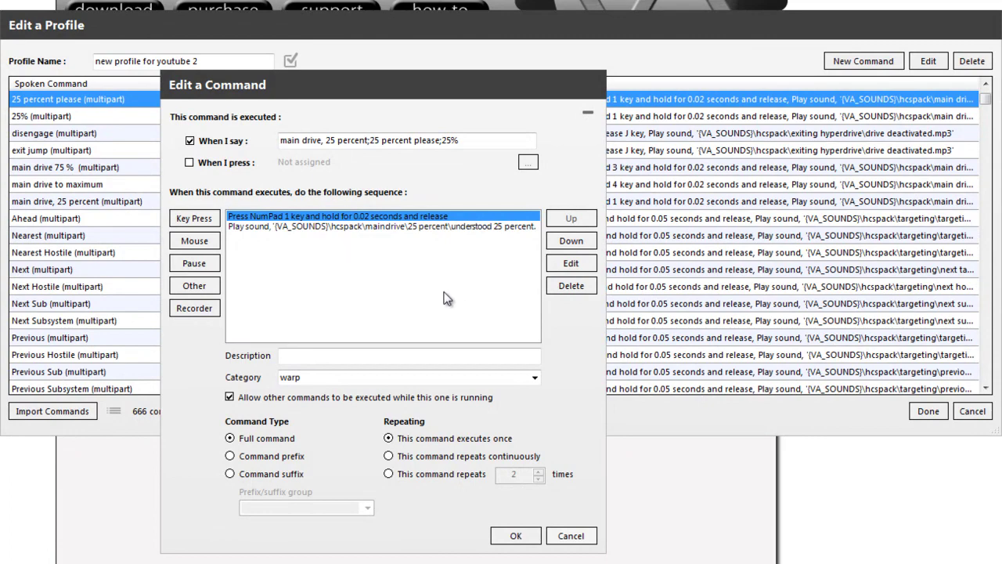
{"action": "key", "text": "Delete"}
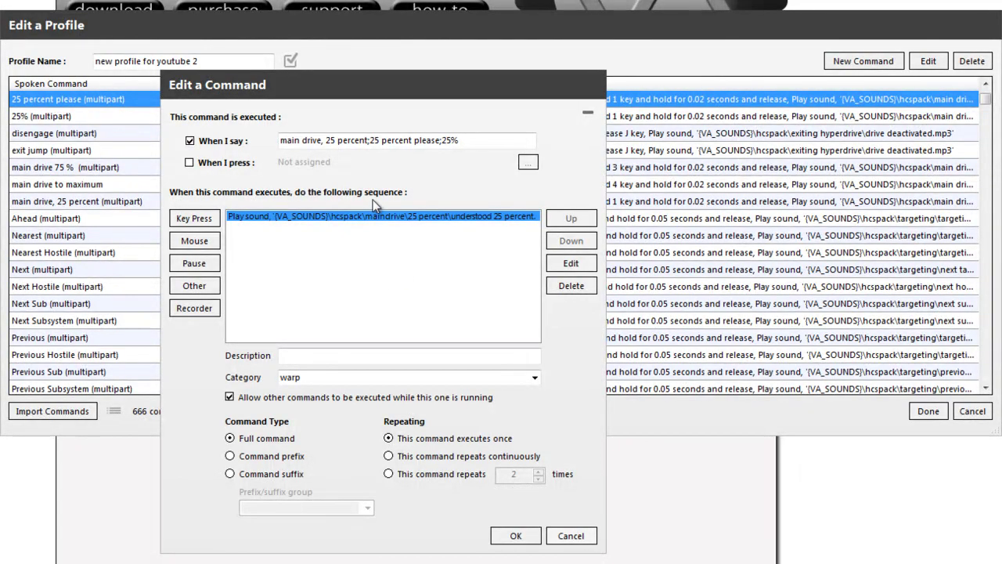
{"action": "left_click_drag", "start_coordinate": [470, 139], "coordinate": [277, 139]}
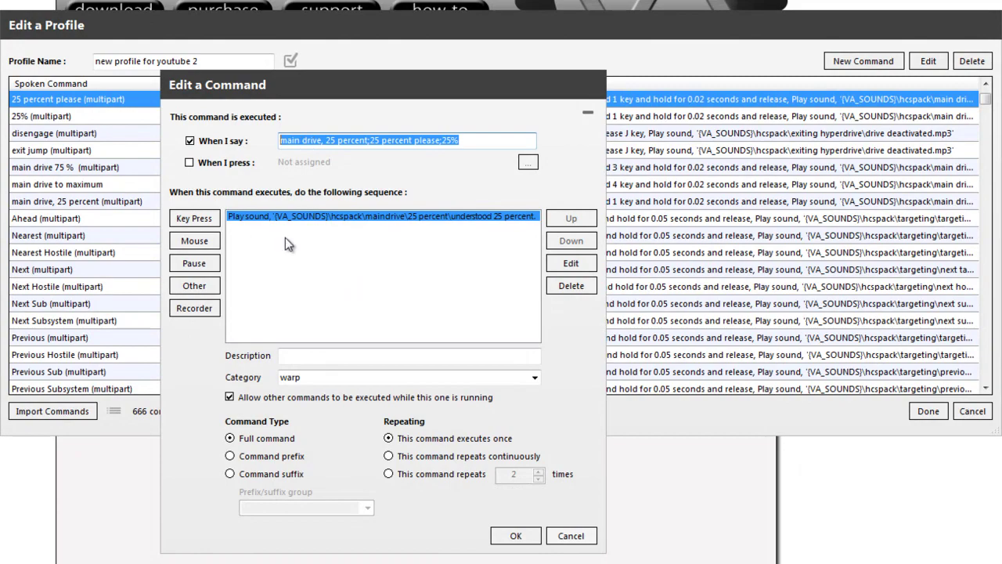
{"action": "left_click", "coordinate": [282, 216]}
{"action": "left_click_drag", "start_coordinate": [479, 139], "coordinate": [257, 143]}
{"action": "left_click", "coordinate": [347, 136]}
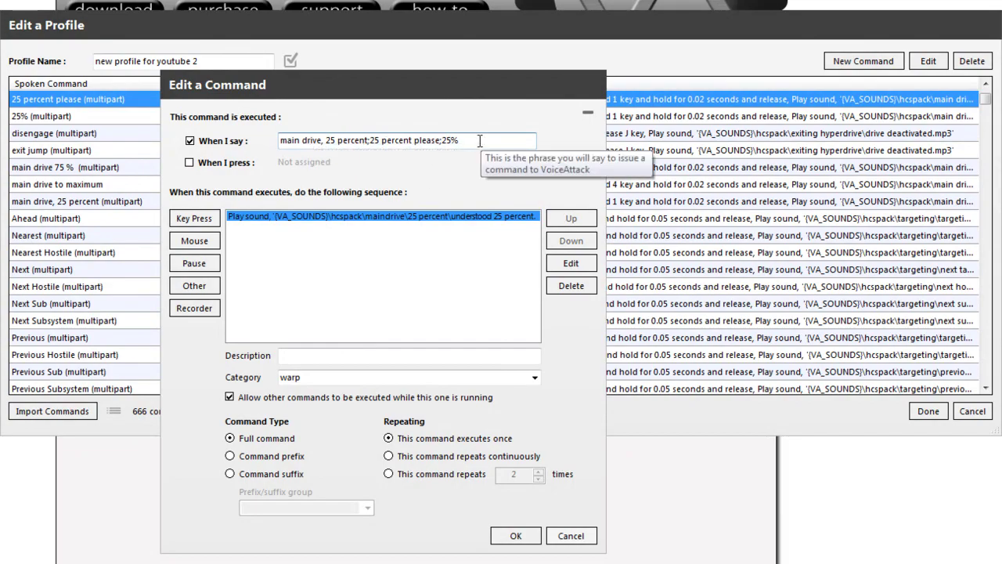
Step: Add an End key press held for 3.573 seconds after the command's Play sound action, and delete it again
{"action": "left_click", "coordinate": [196, 227]}
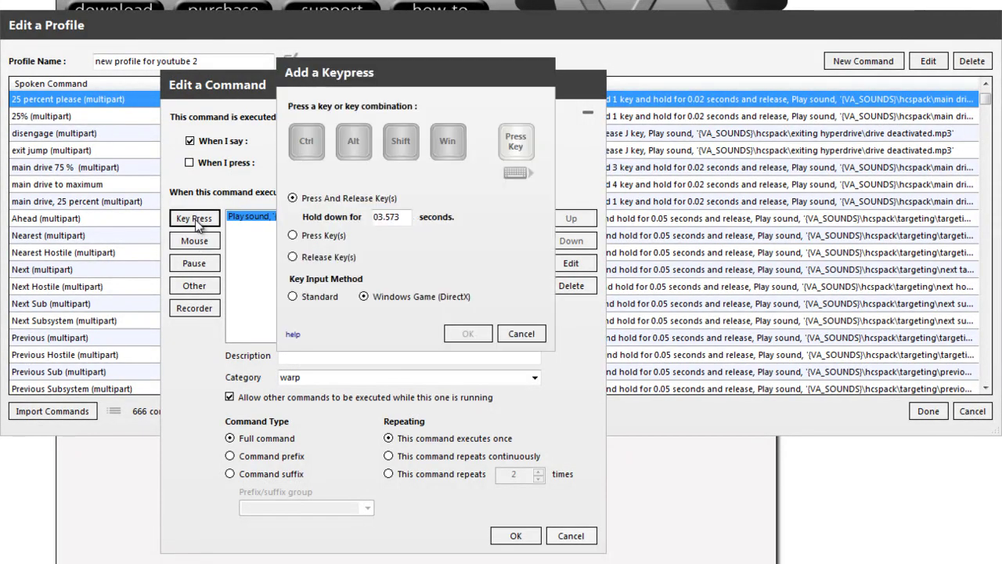
{"action": "left_click_drag", "start_coordinate": [400, 70], "coordinate": [764, 163]}
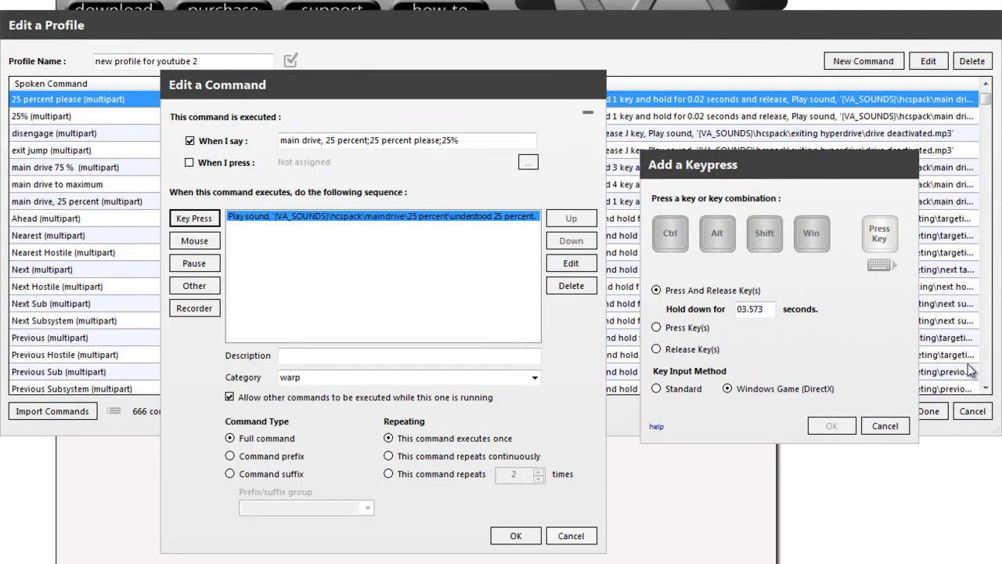
{"action": "key", "text": "End"}
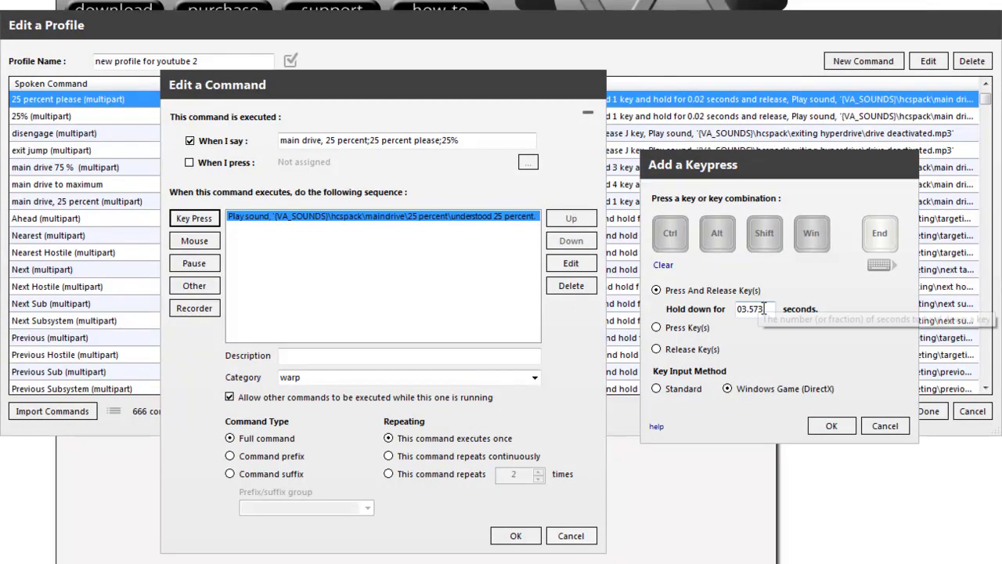
{"action": "left_click", "coordinate": [830, 427]}
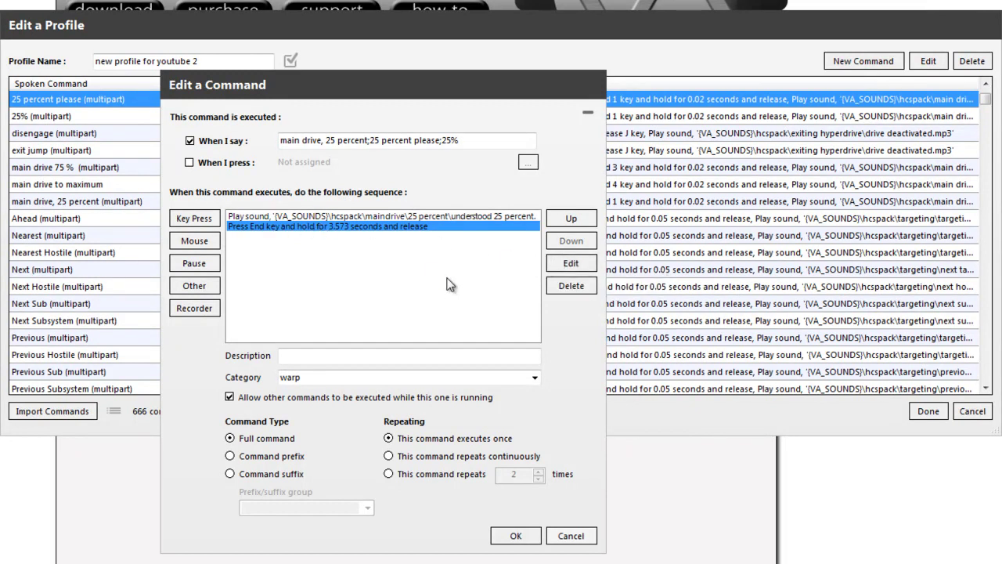
{"action": "key", "text": "Delete"}
{"action": "left_click", "coordinate": [198, 286]}
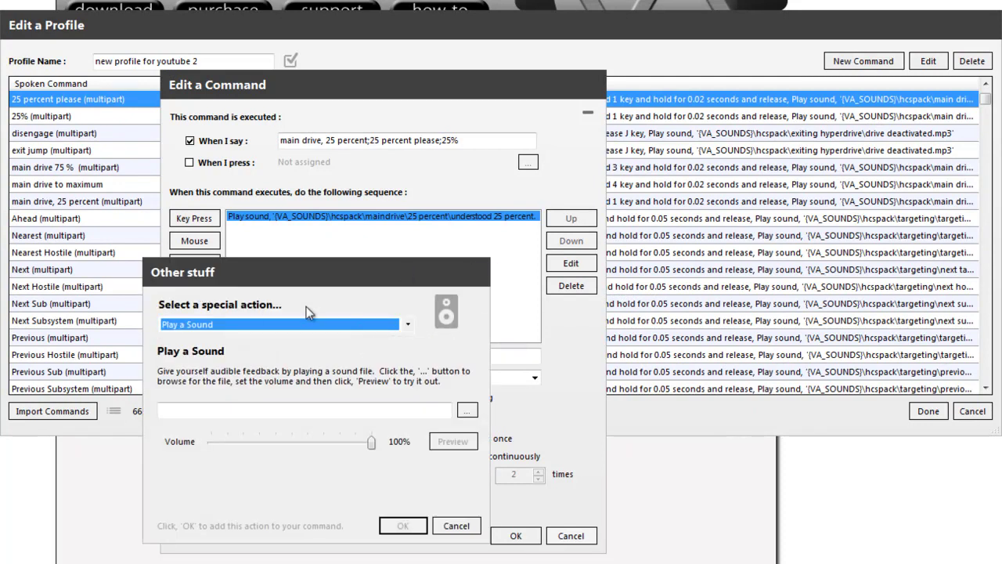
{"action": "left_click", "coordinate": [456, 526]}
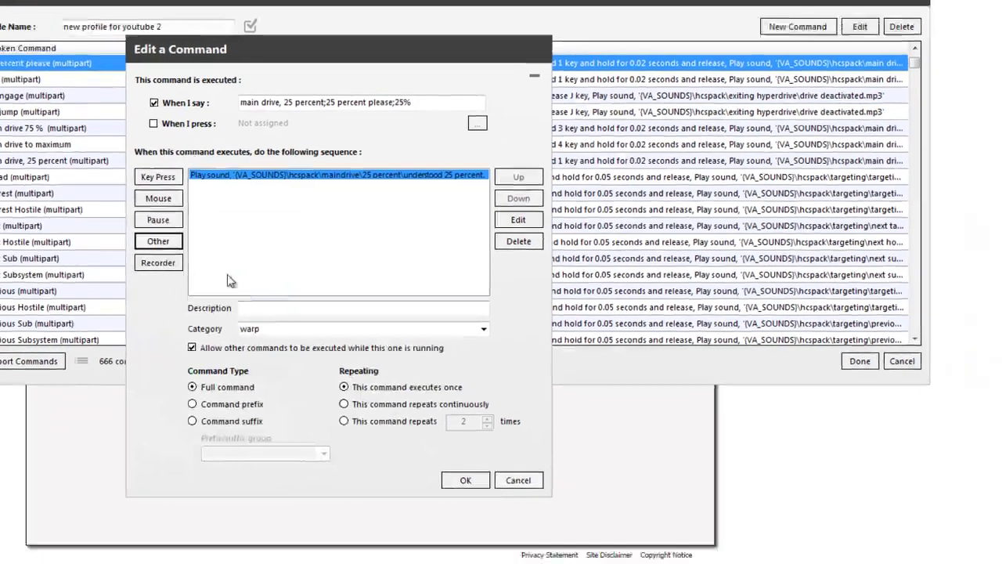
{"action": "left_click", "coordinate": [197, 288]}
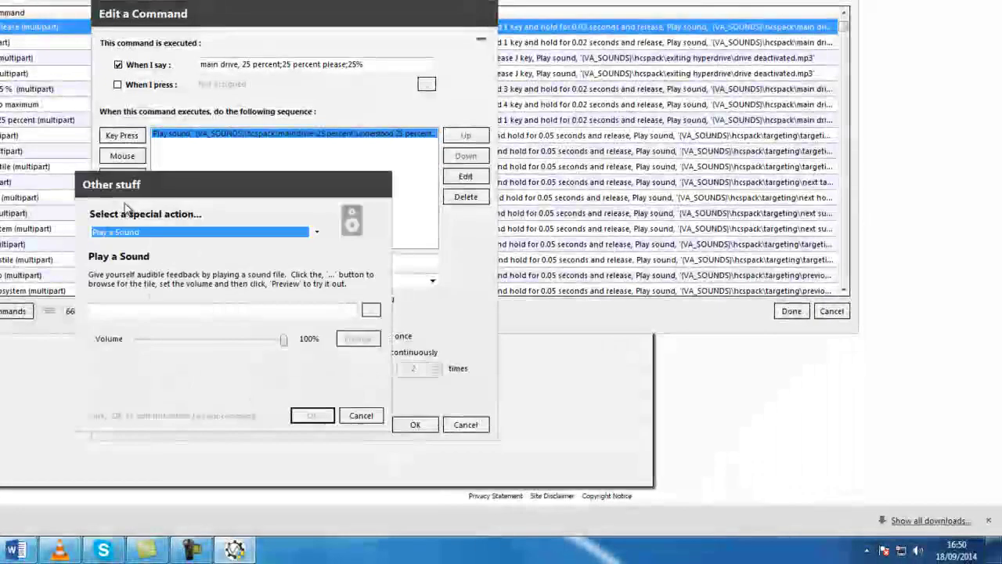
{"action": "left_click", "coordinate": [360, 415]}
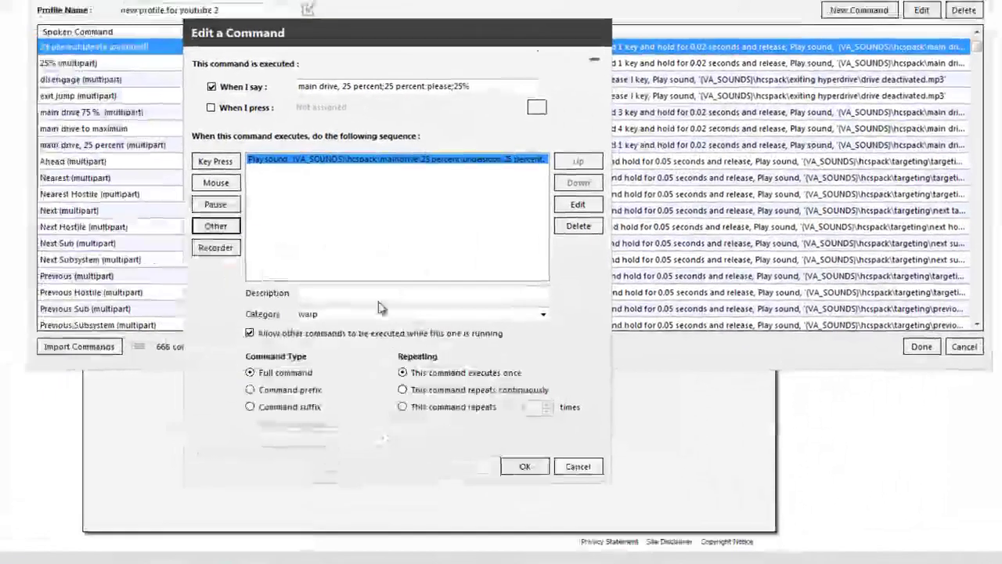
Step: Add a press-and-release action for the End key, held for 3.573 seconds, to the 25 percent command and save the command
{"action": "left_click", "coordinate": [309, 188]}
{"action": "left_click_drag", "start_coordinate": [843, 134], "coordinate": [485, 137]}
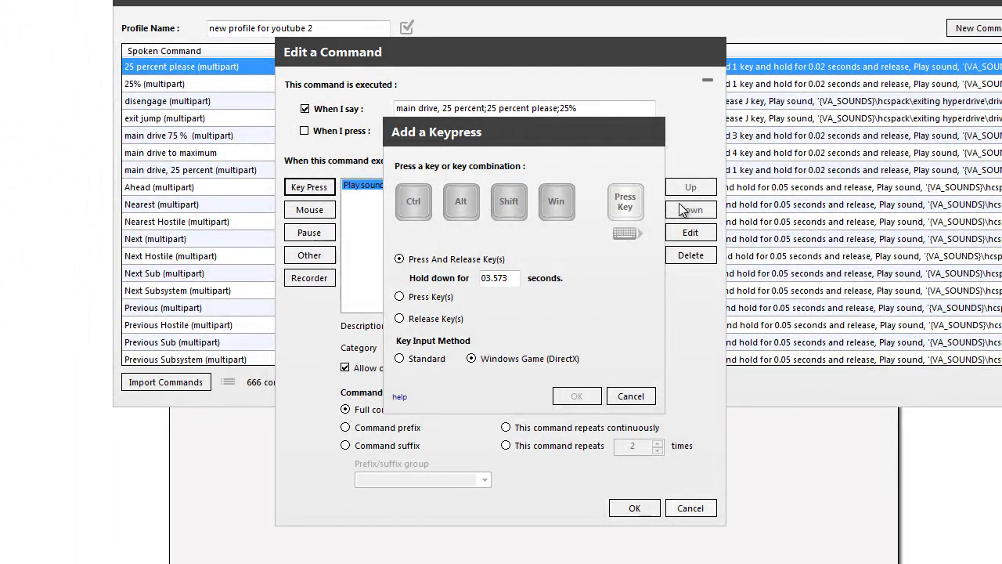
{"action": "key", "text": "End"}
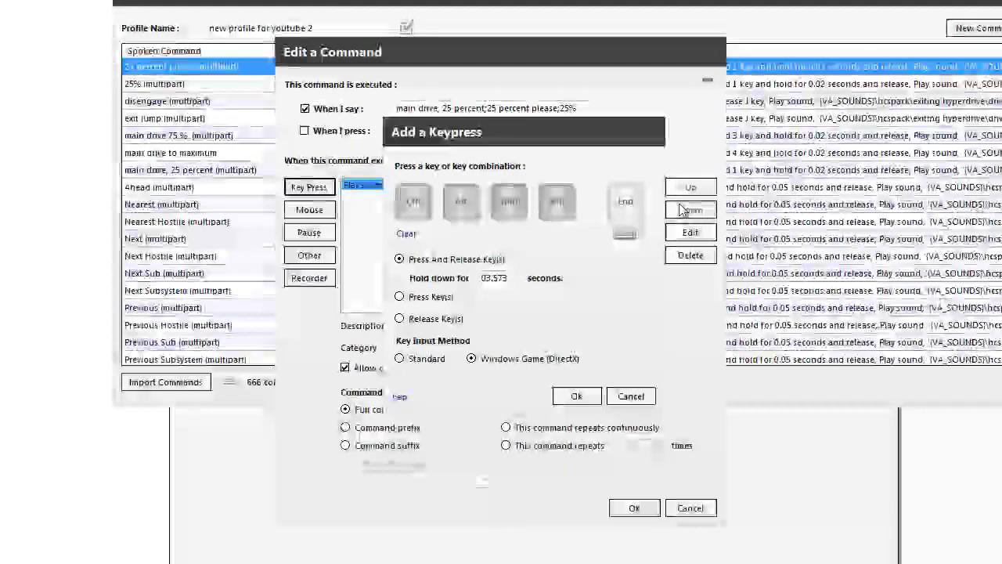
{"action": "left_click", "coordinate": [578, 396]}
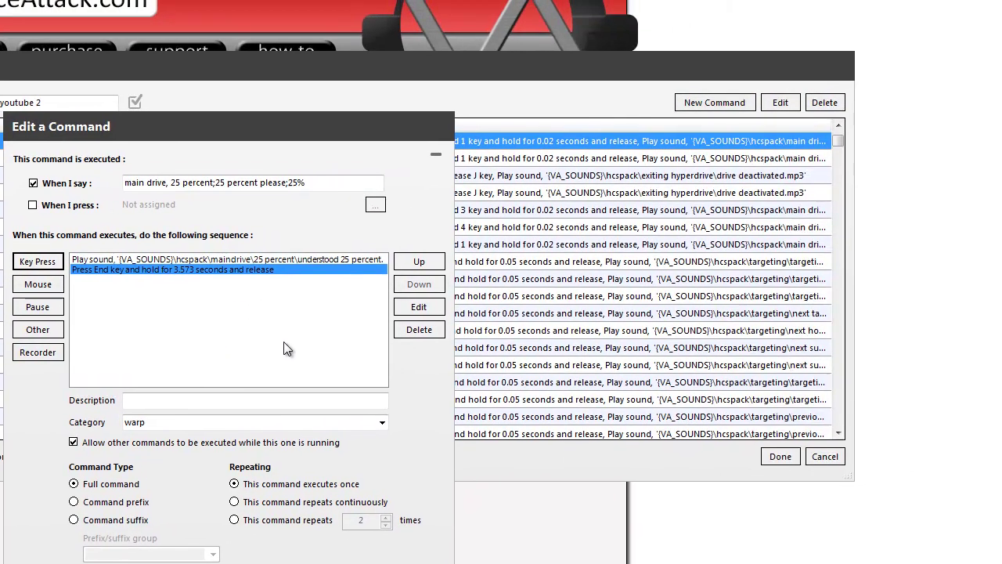
{"action": "left_click_drag", "start_coordinate": [255, 129], "coordinate": [527, 54]}
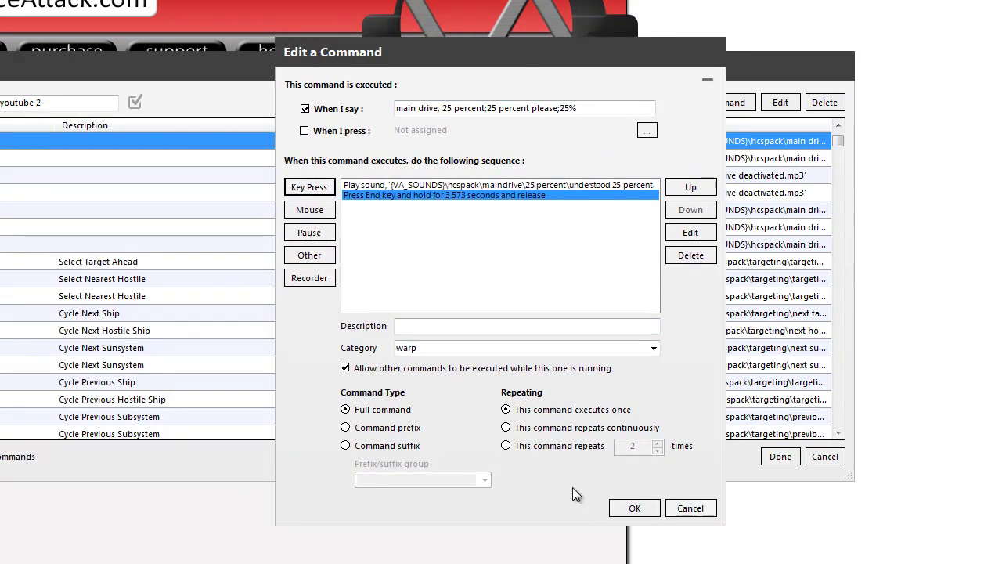
{"action": "left_click", "coordinate": [634, 508]}
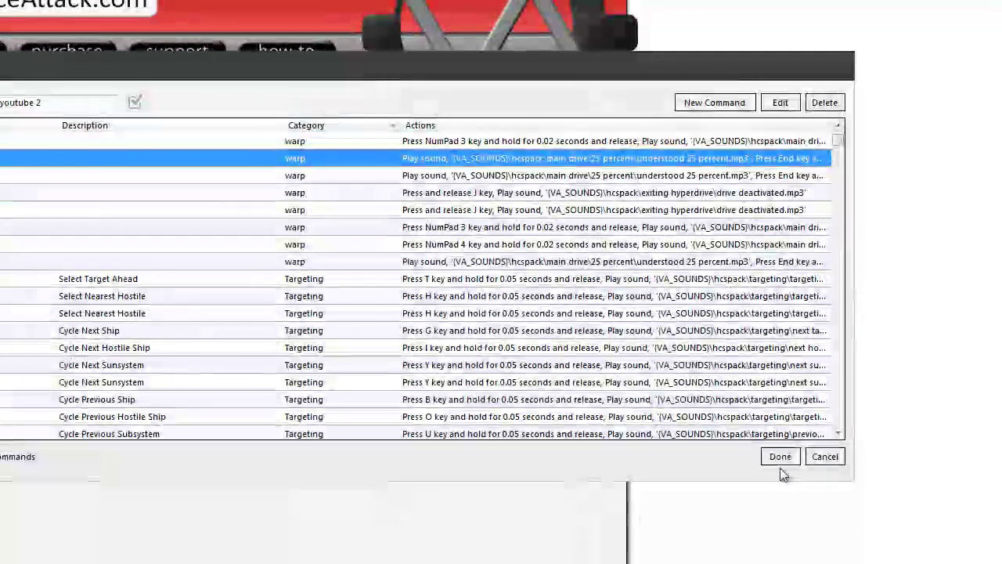